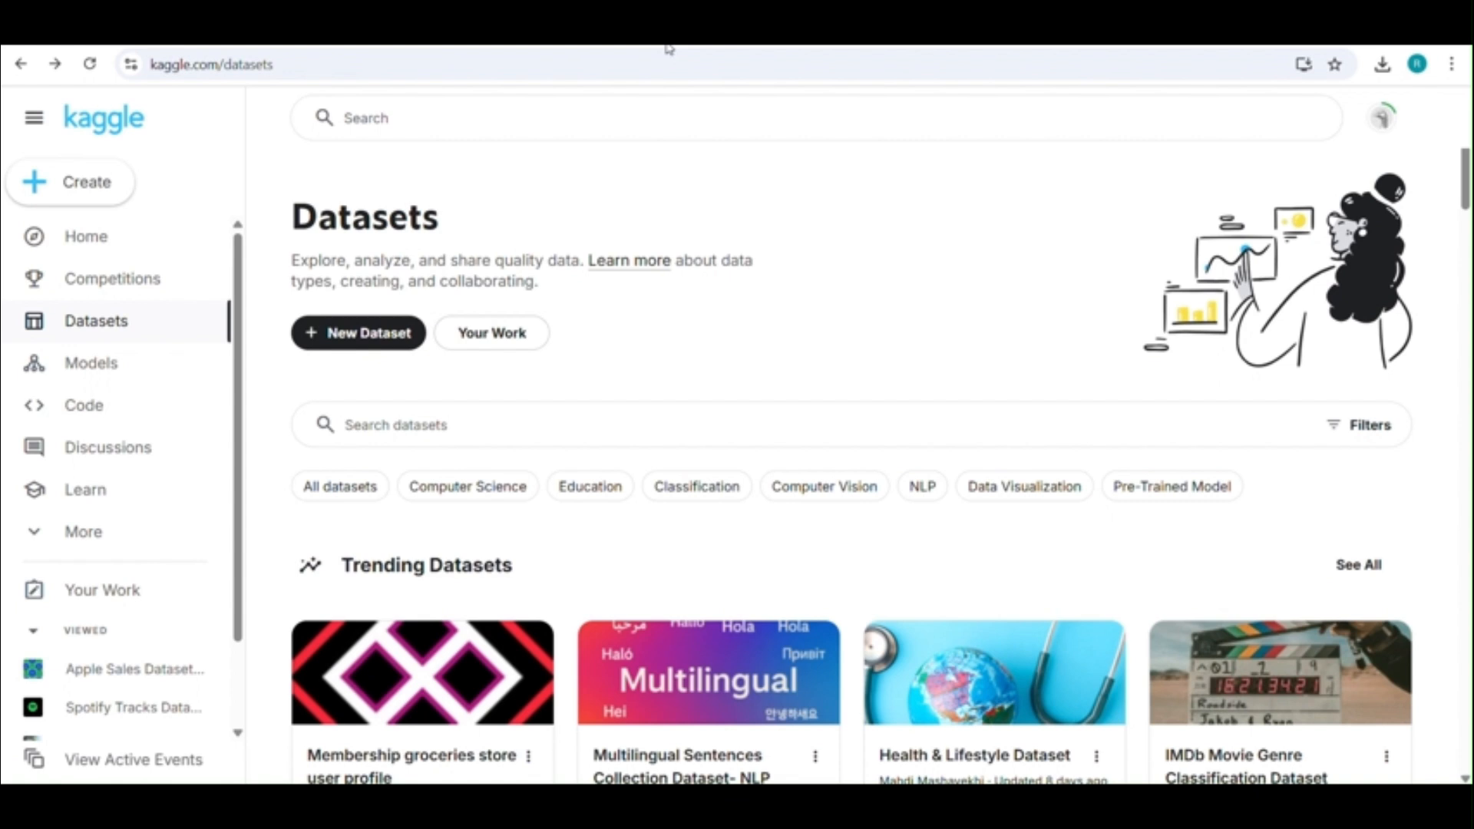
Open the recently viewed Apple Sales Dataset(2024) on Kaggle and examine the columns and rows of its data preview
click(688, 430)
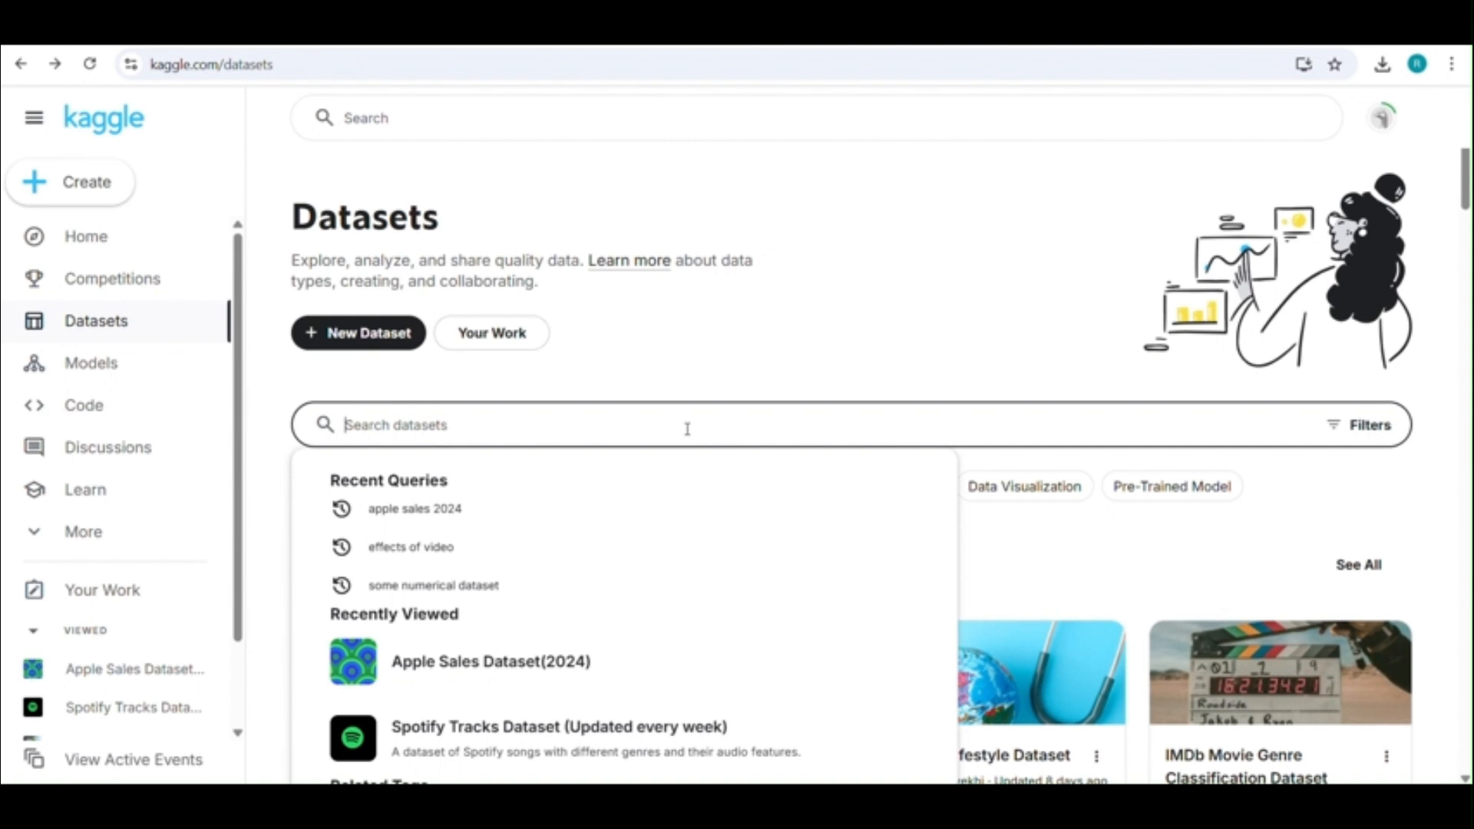
click(602, 660)
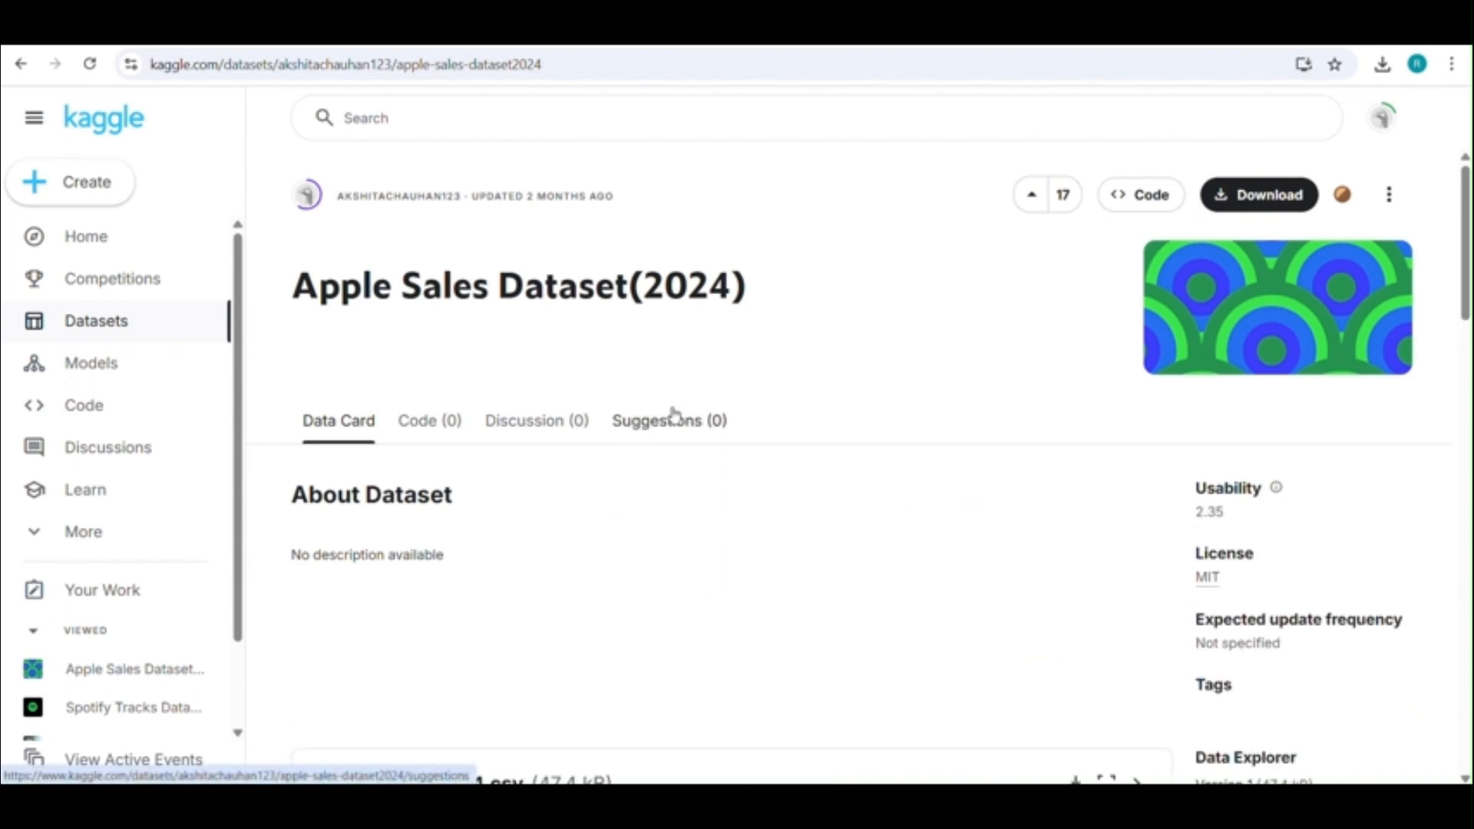
scroll(695, 504, down, 7)
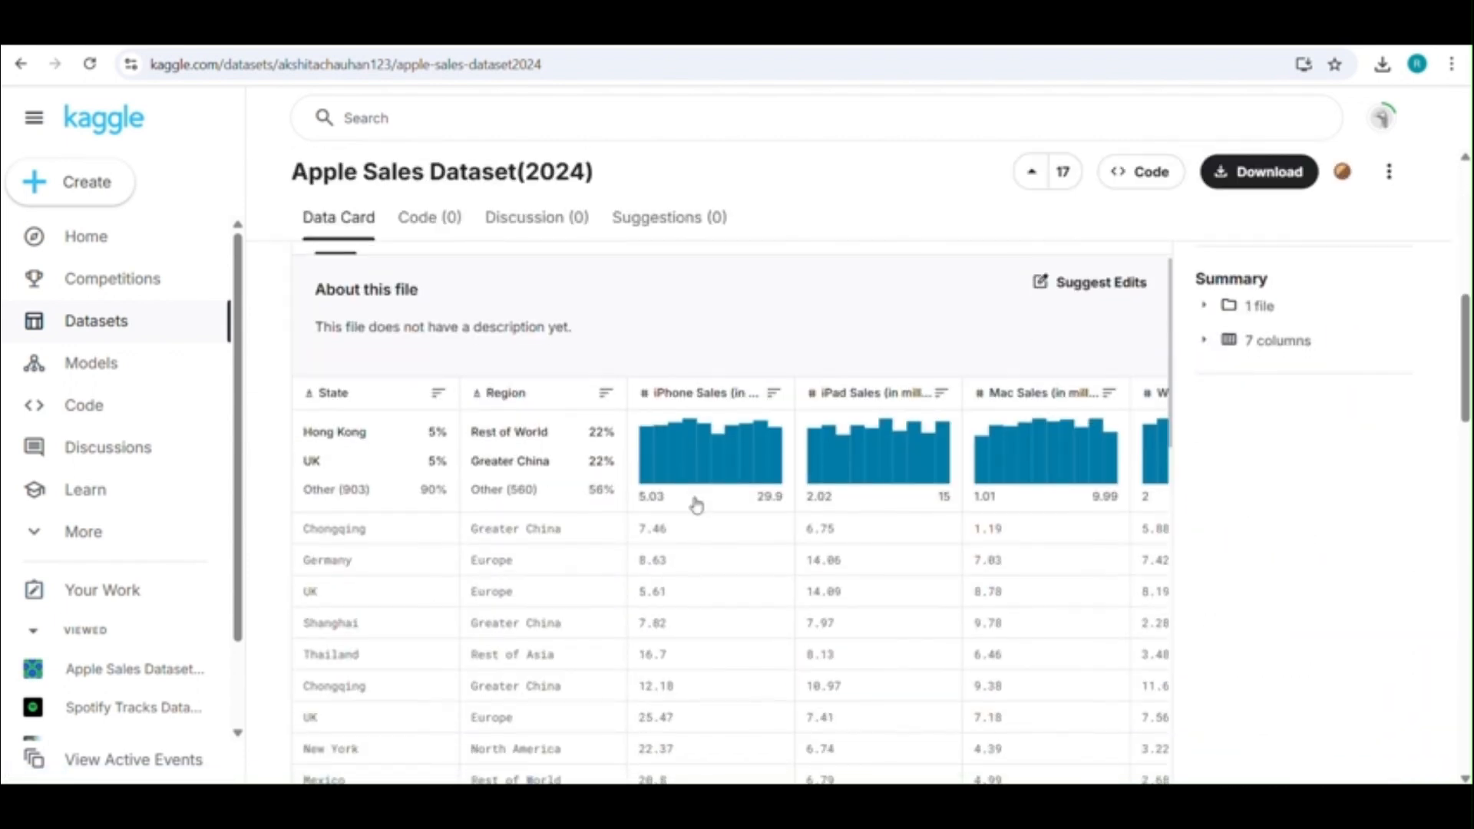
scroll(695, 504, down, 2)
scroll(696, 504, up, 1)
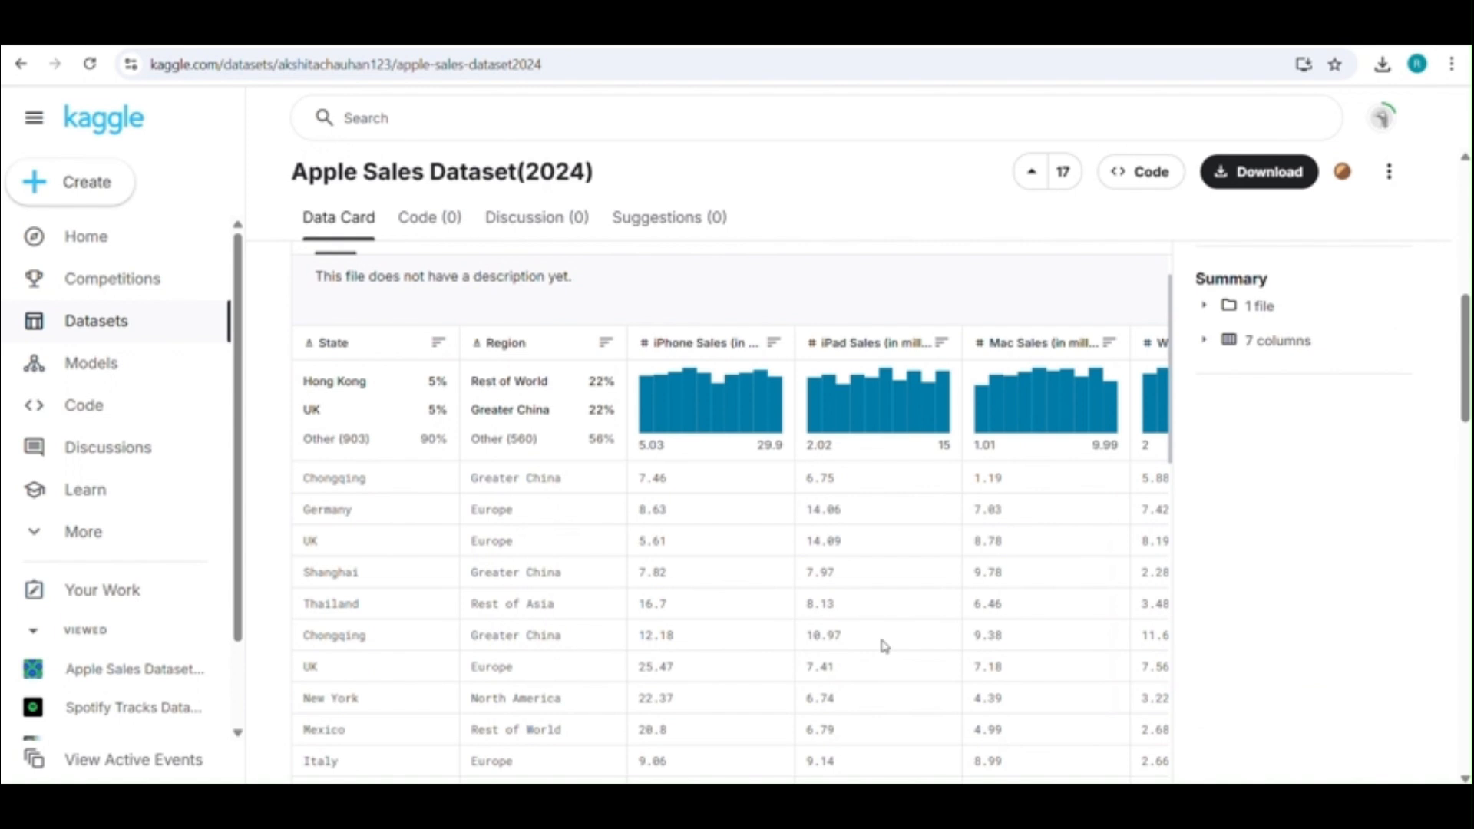
scroll(921, 596, up, 1)
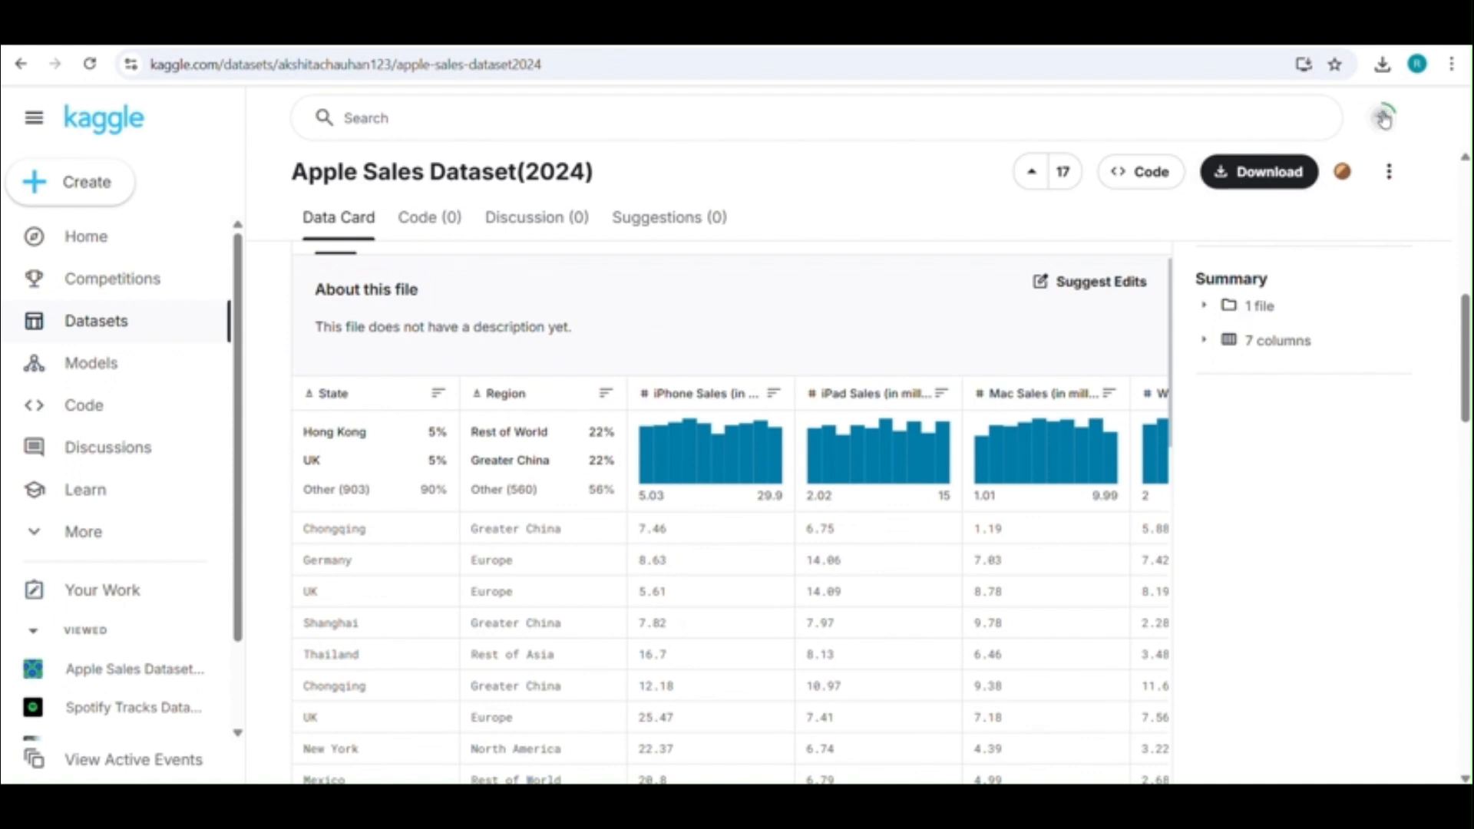
scroll(1085, 494, down, 3)
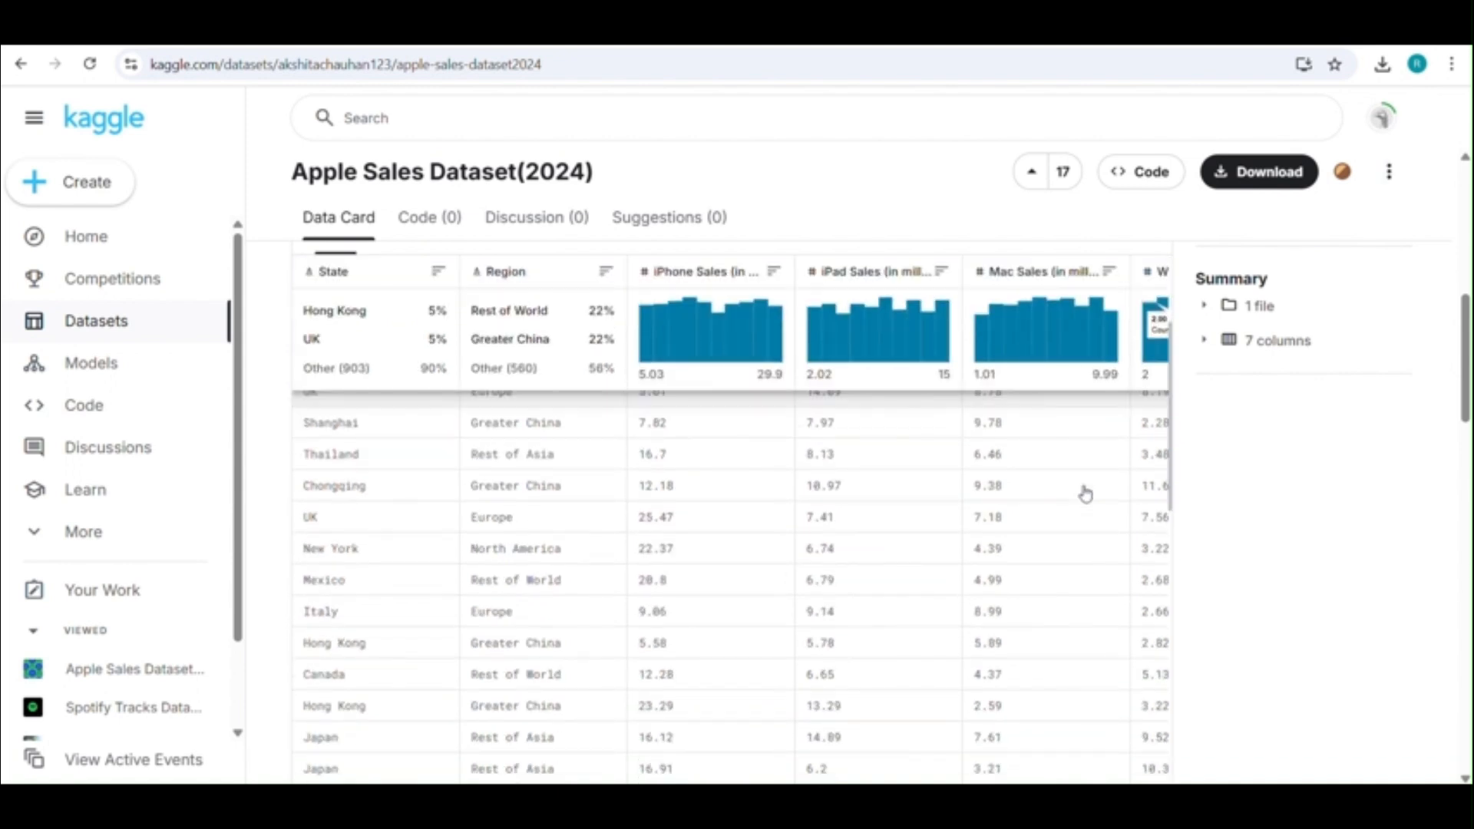
scroll(1085, 493, up, 3)
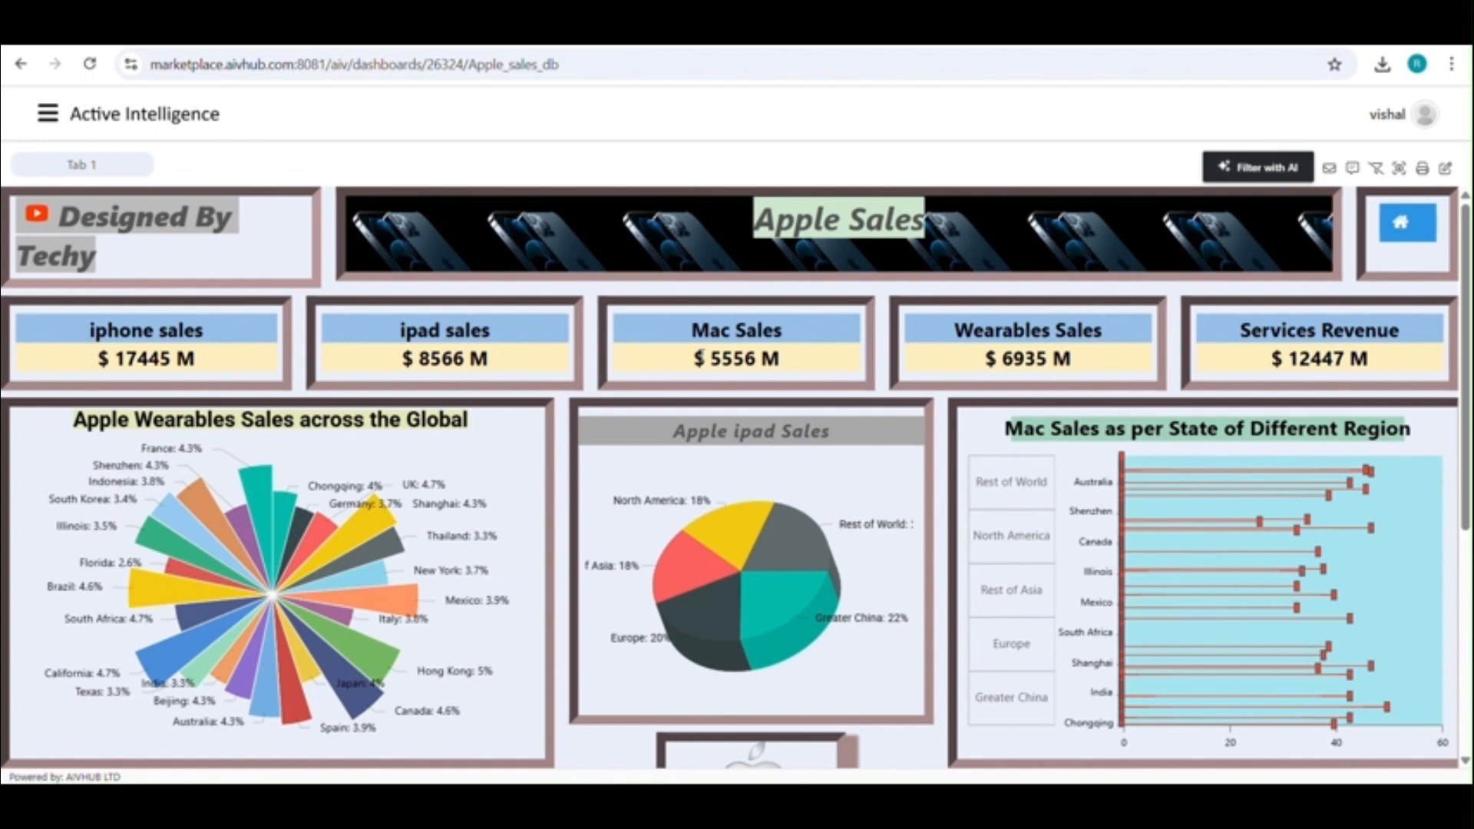
Switch to the Apple Sales dashboard in Active Intelligence and review the sales total cards and the wearables sales chart
scroll(700, 355, down, 2)
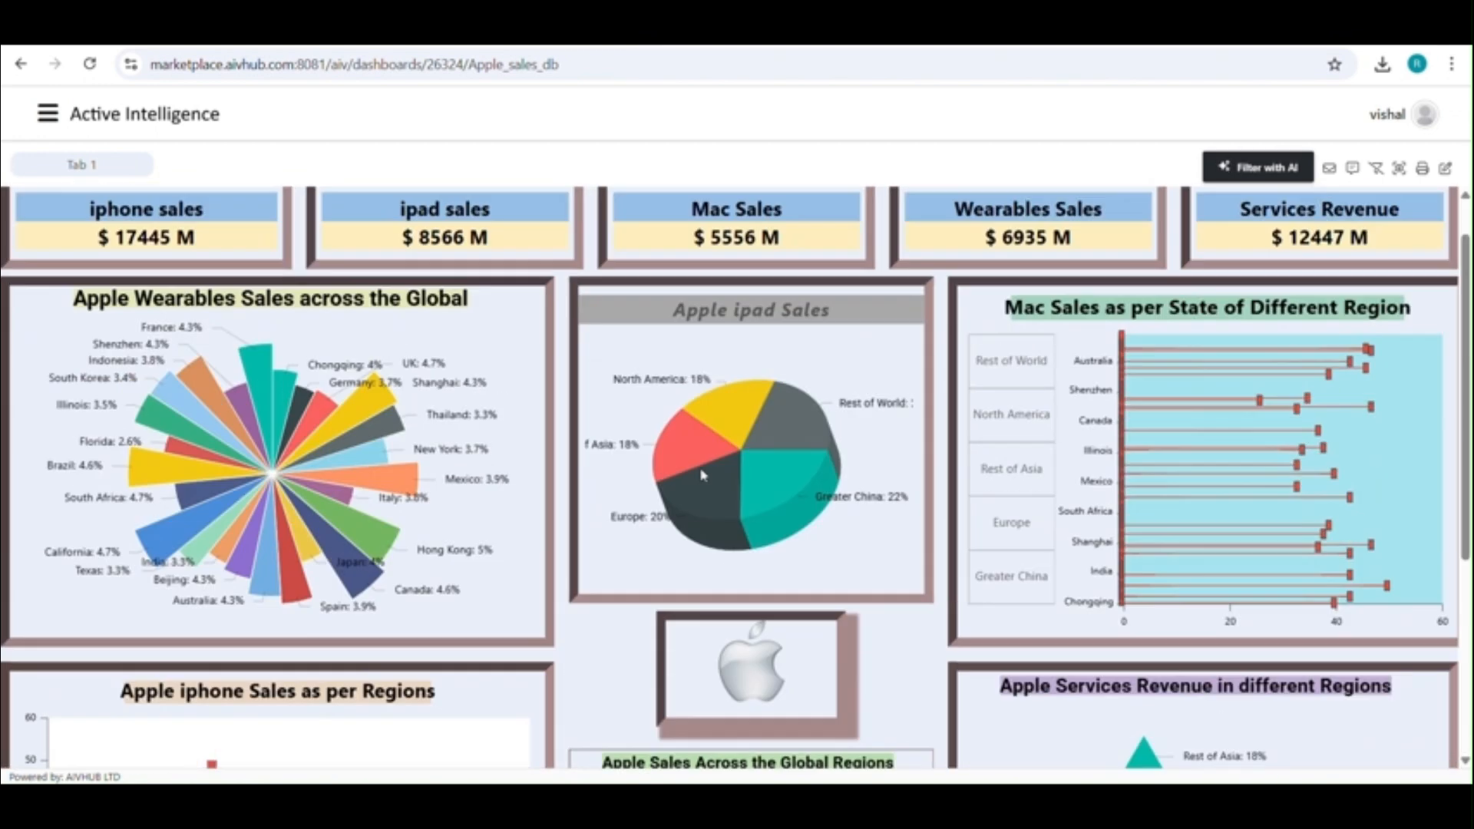
scroll(703, 476, up, 2)
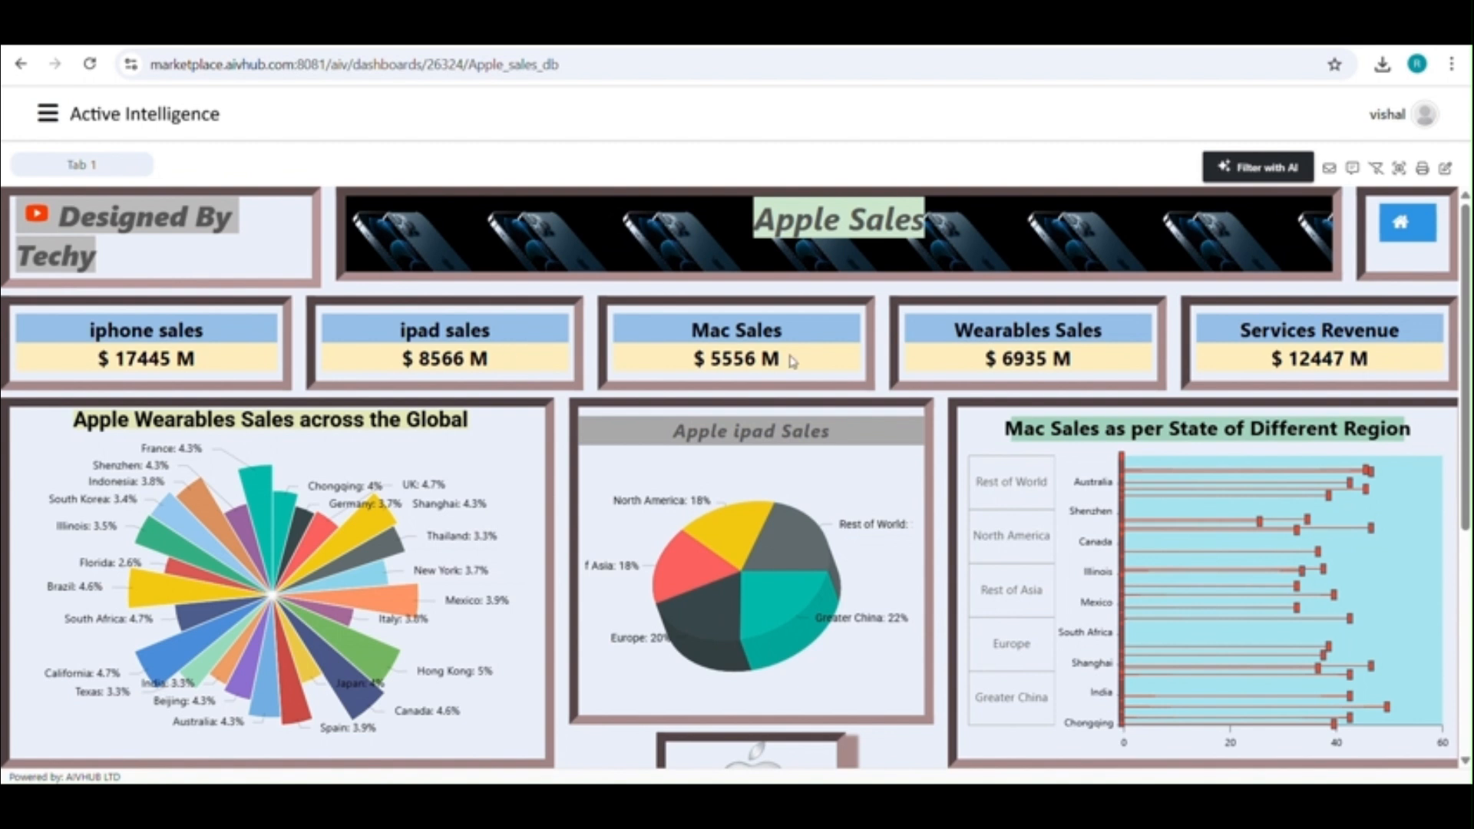
click(1443, 174)
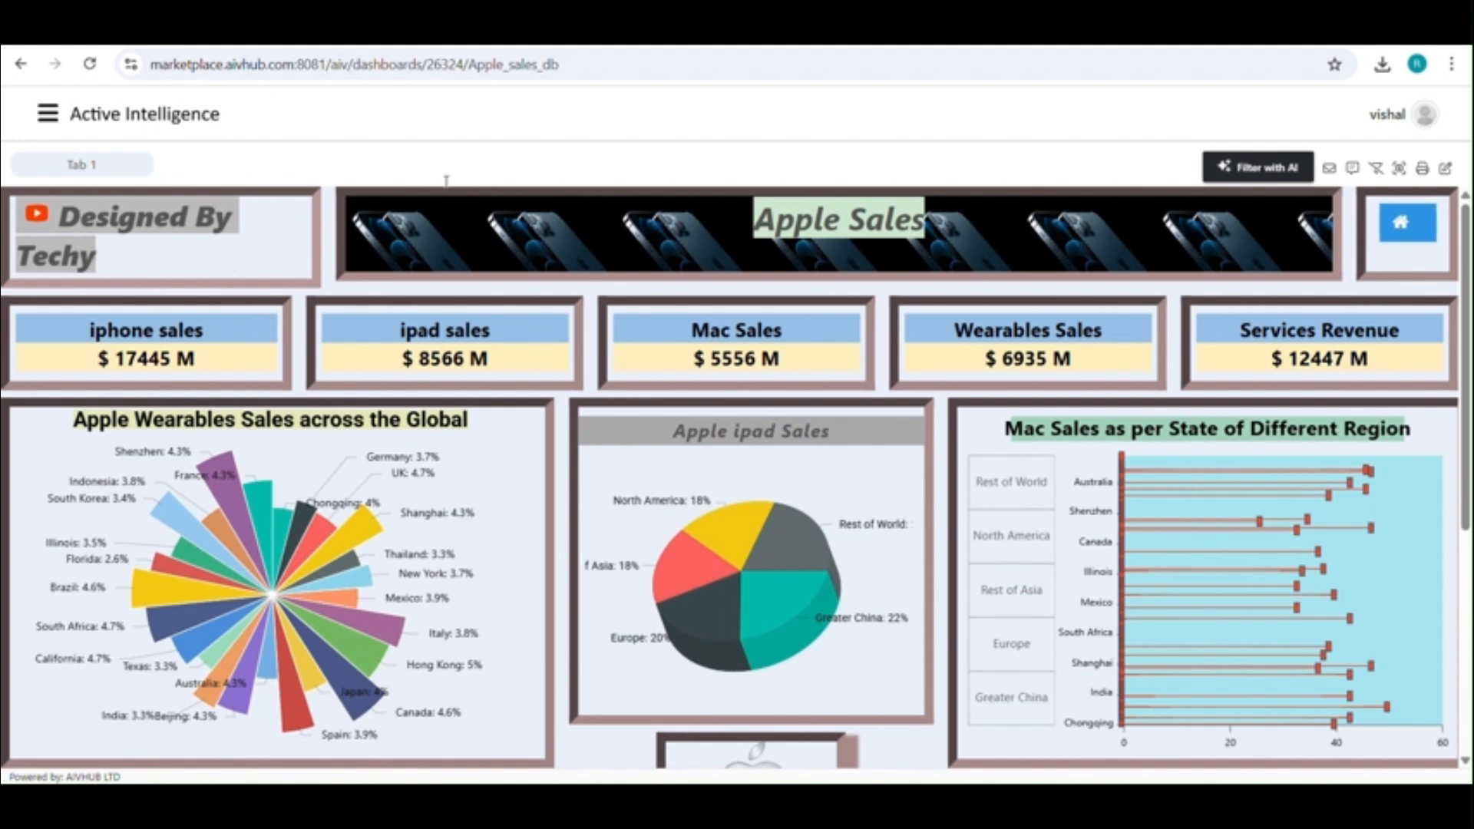
key(ctrl+a)
click(661, 255)
scroll(776, 242, down, 1)
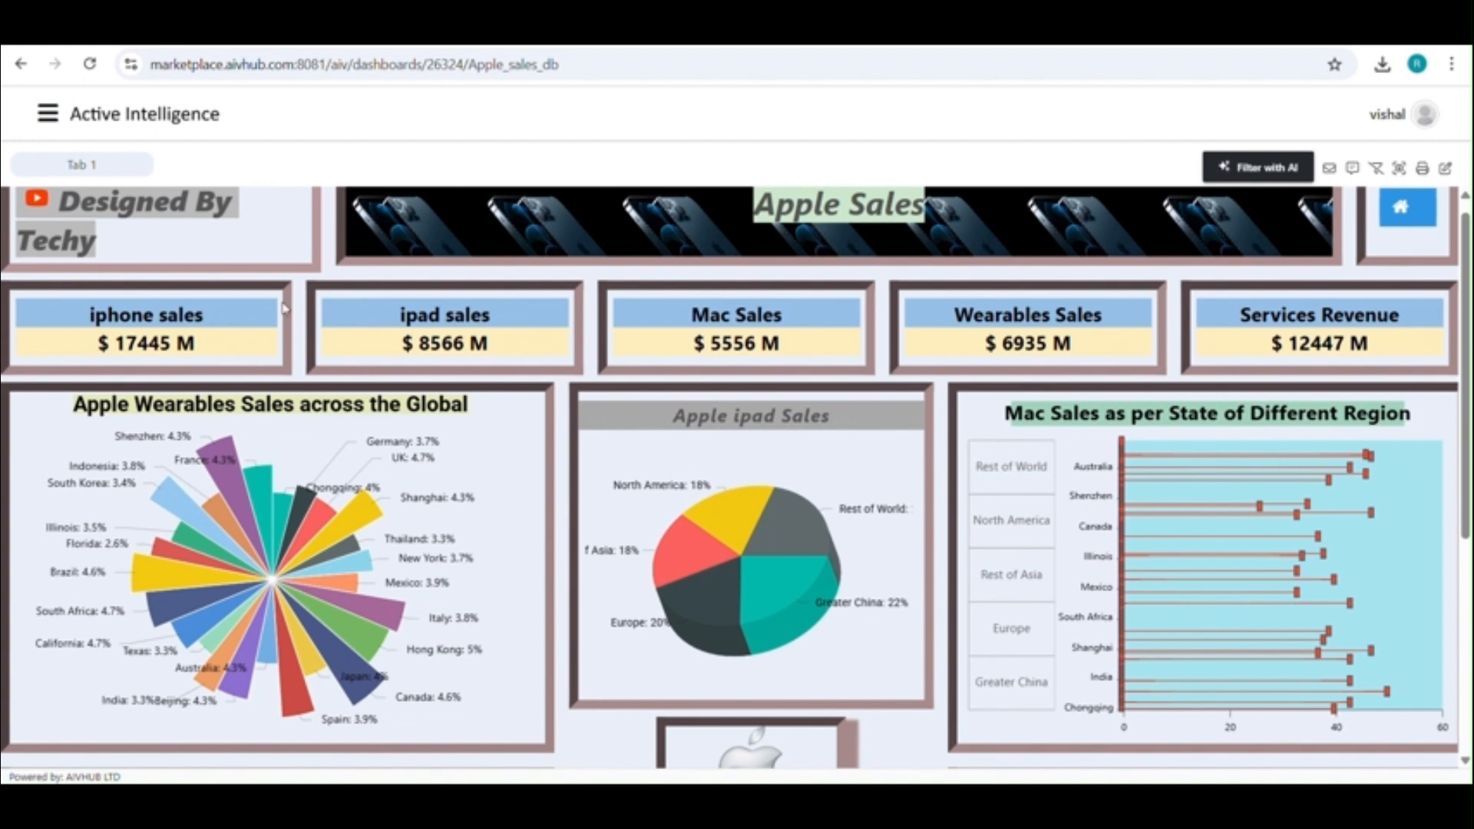
scroll(284, 309, down, 1)
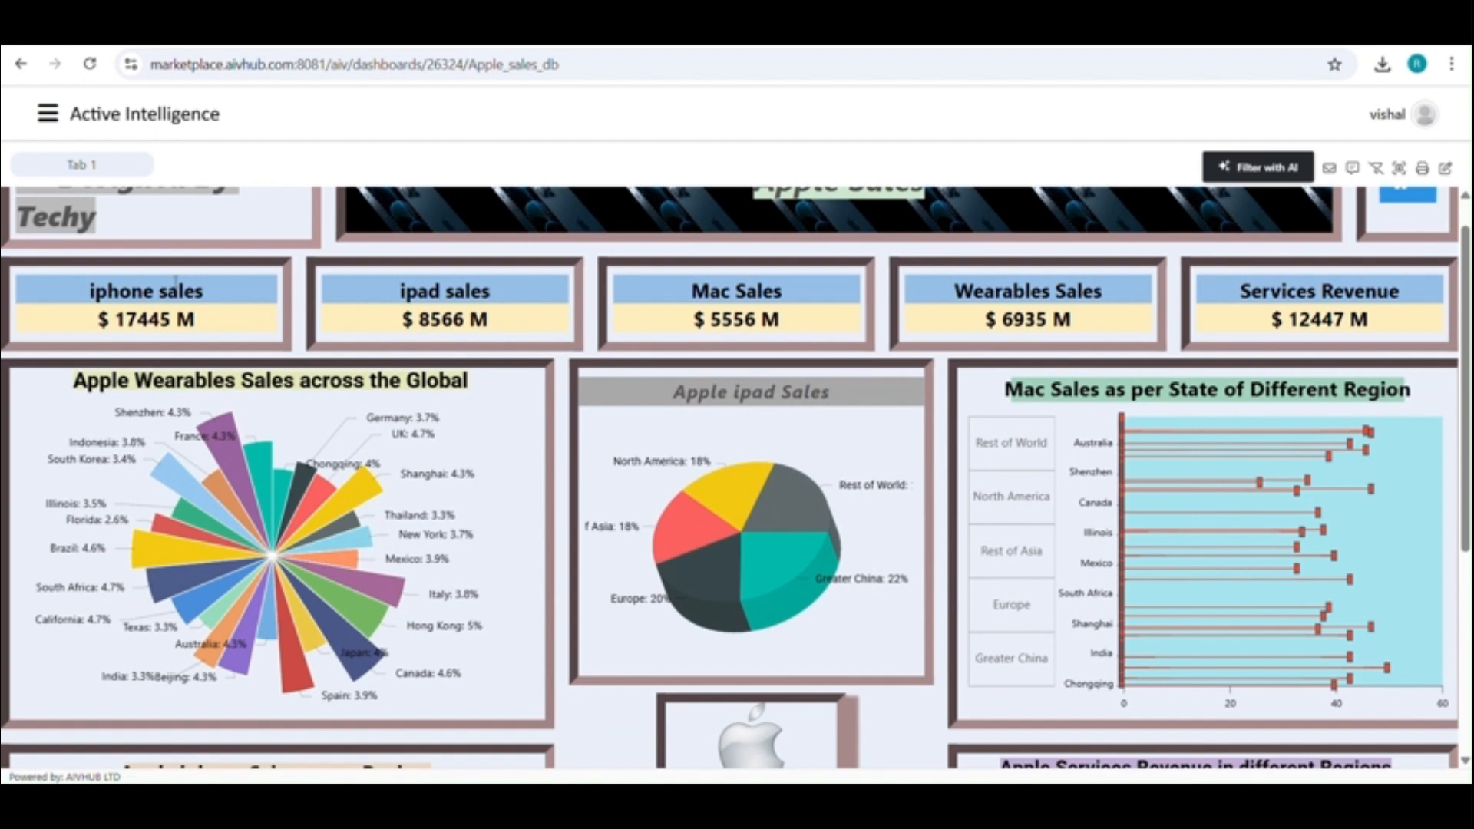
scroll(176, 281, down, 2)
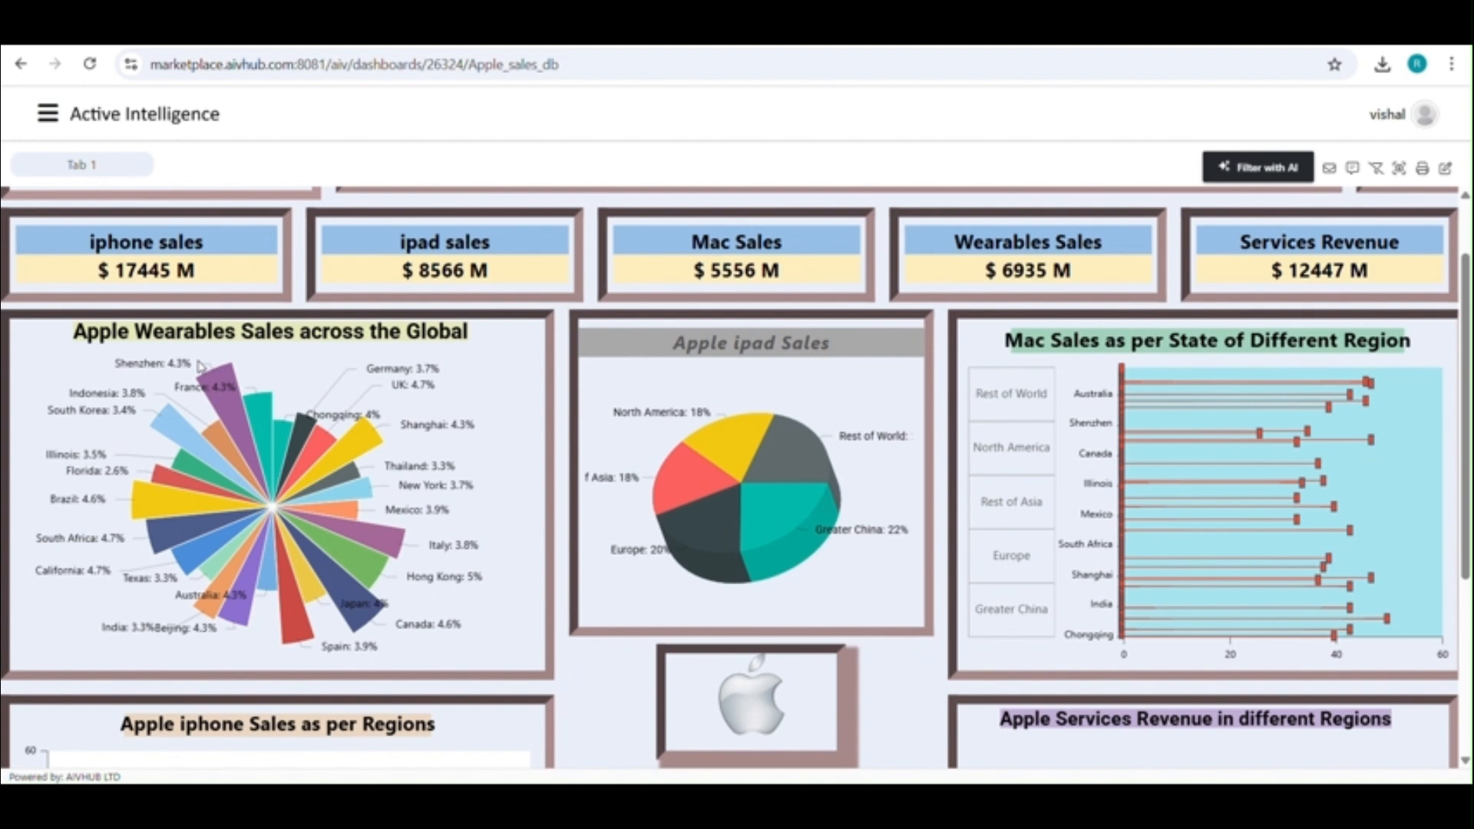
mouse_move(253, 338)
scroll(311, 417, down, 1)
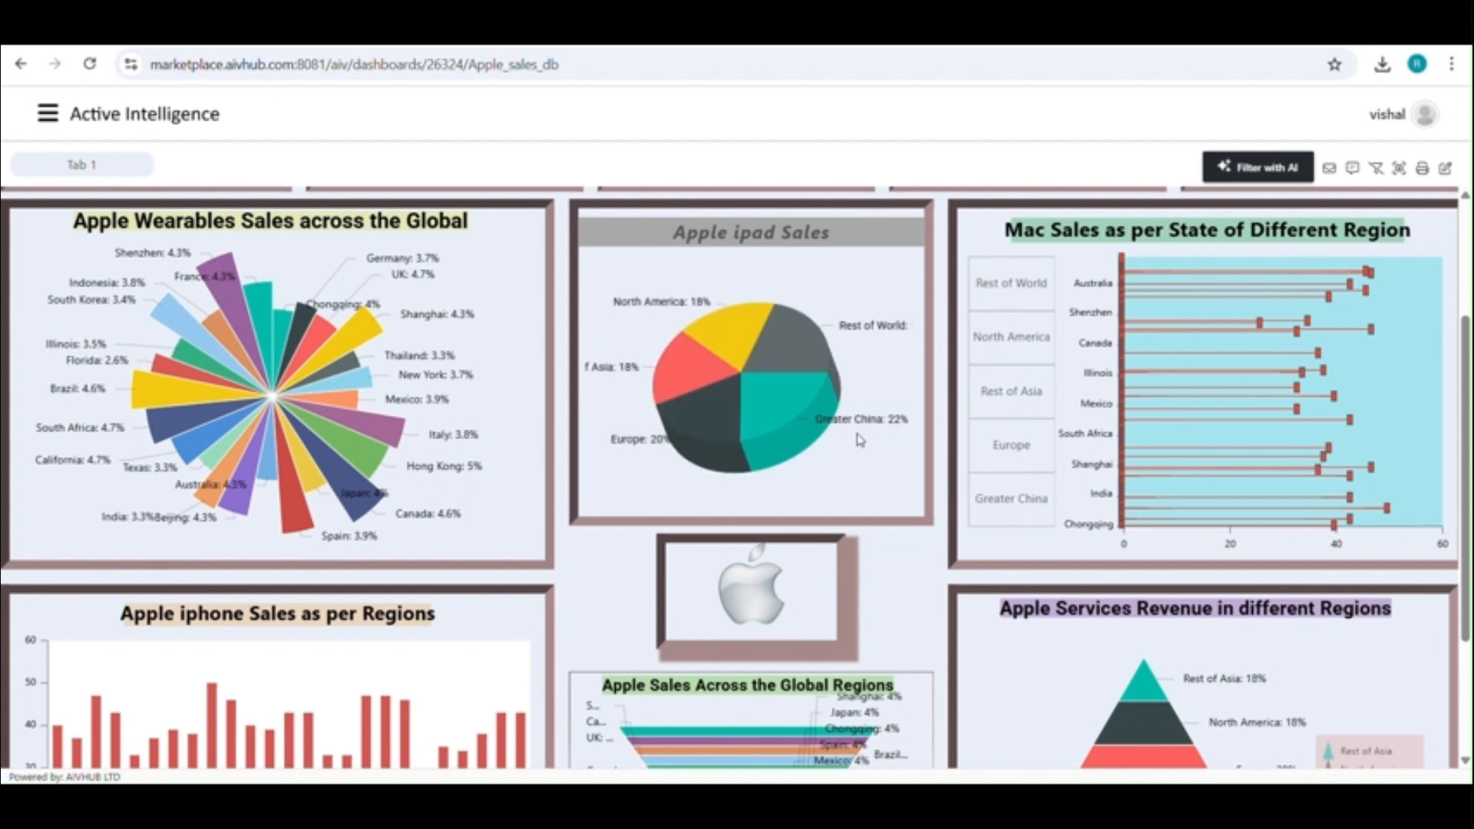
Filter the dashboard by Greater China from the Apple ipad Sales pie and examine the other charts for that region
mouse_move(802, 446)
click(794, 421)
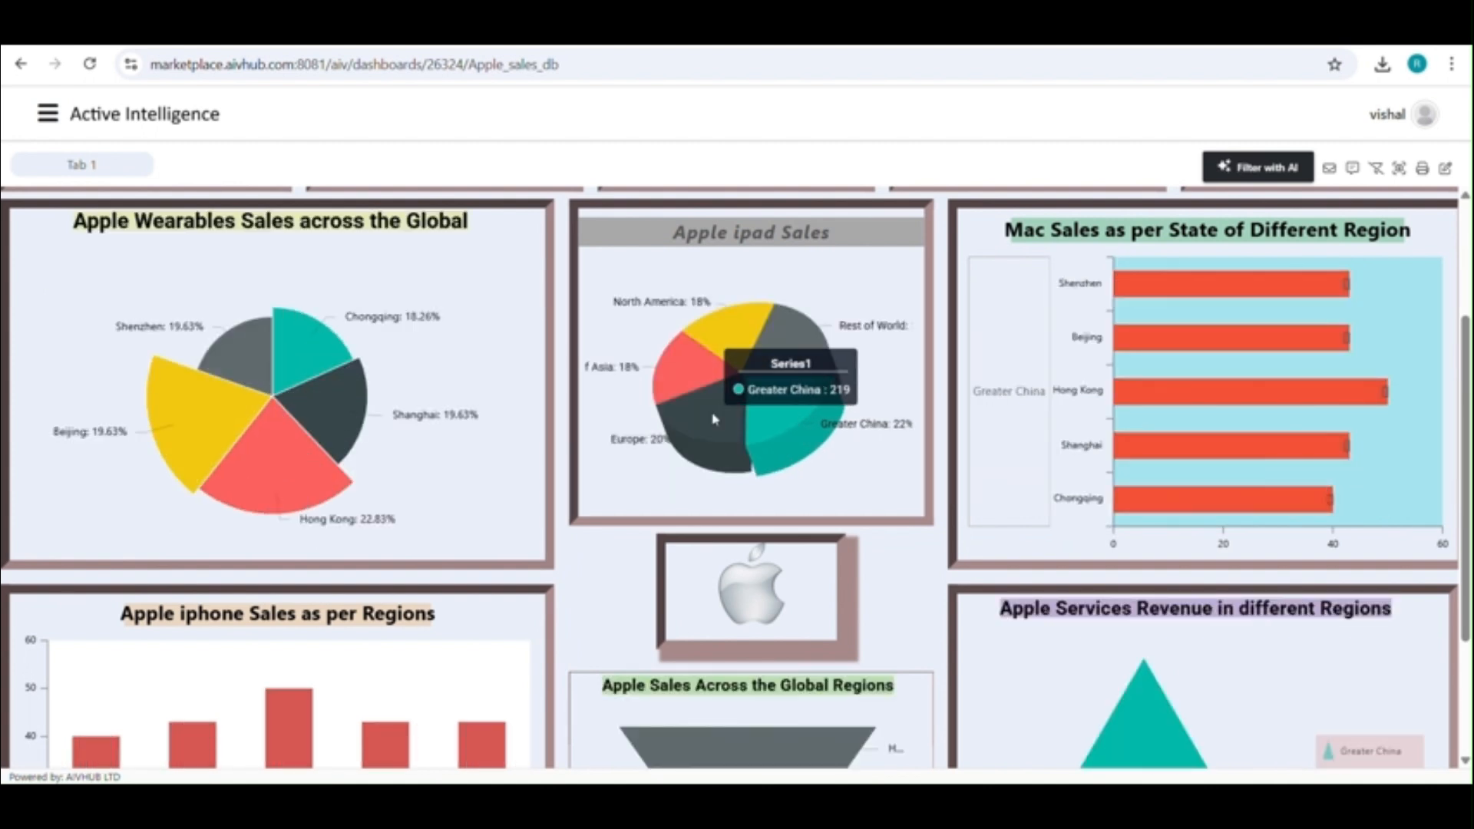
scroll(806, 461, down, 1)
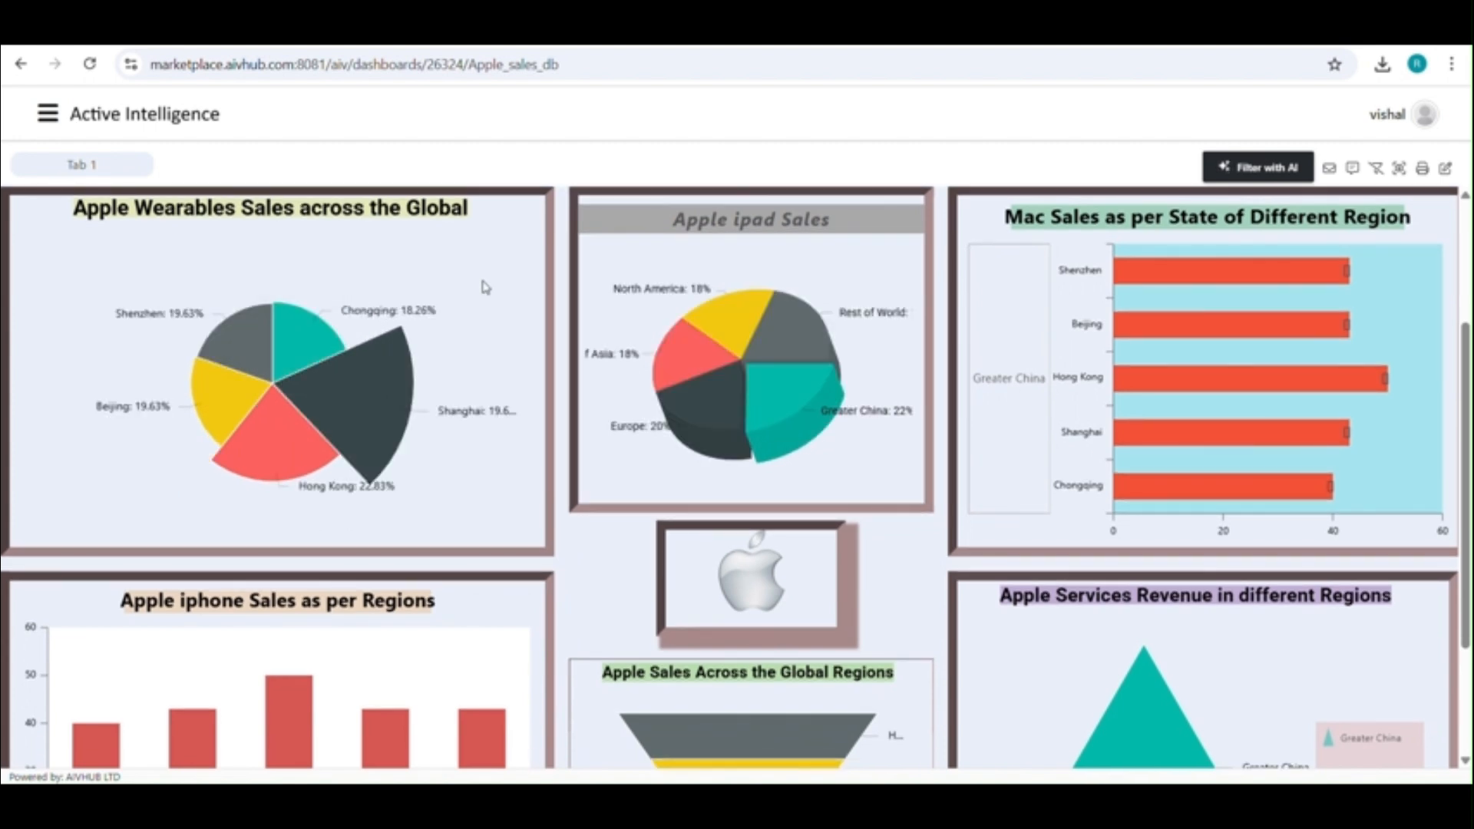
scroll(485, 287, down, 1)
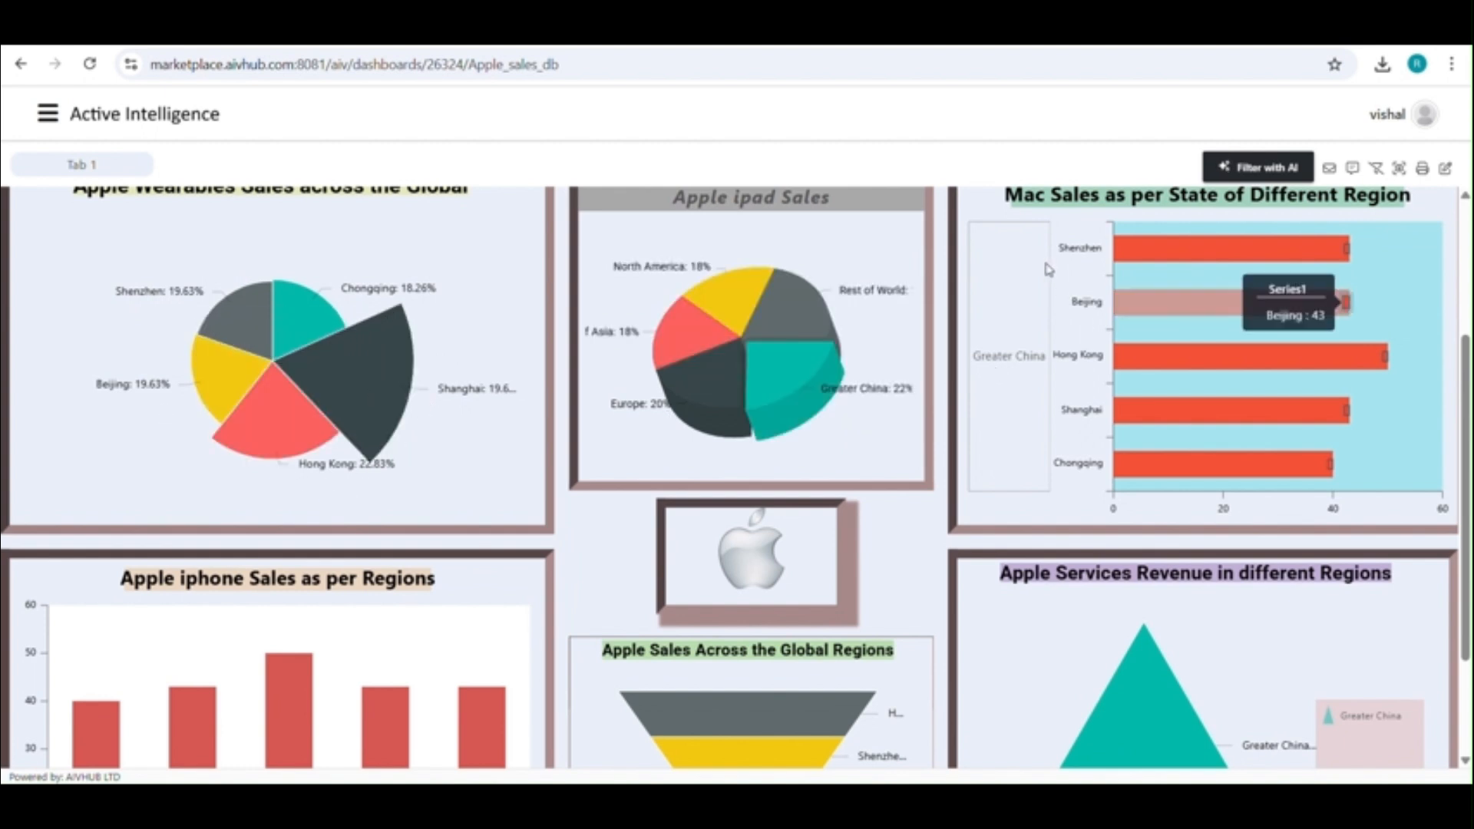
scroll(1175, 319, up, 1)
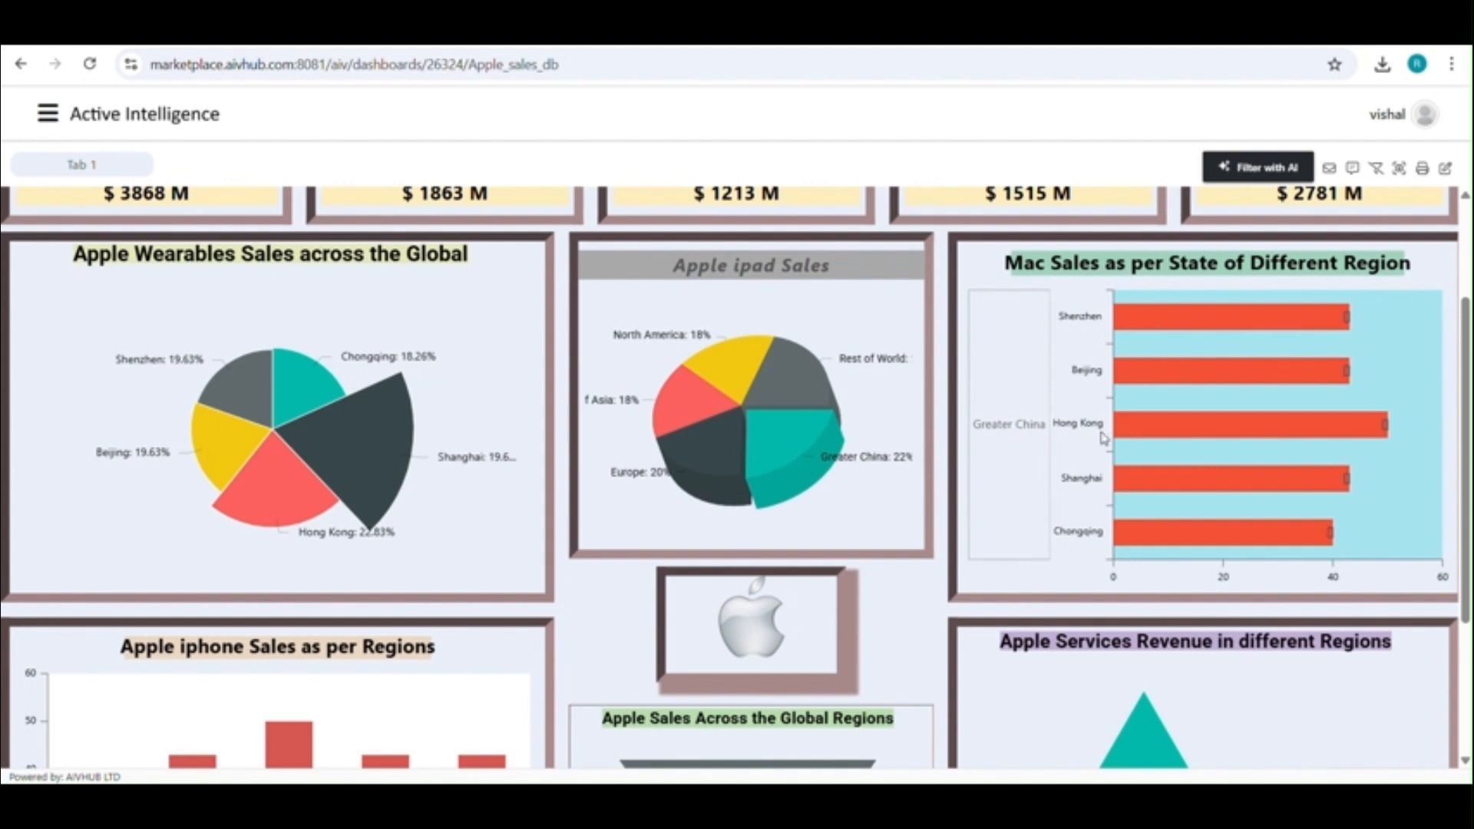
mouse_move(1081, 495)
scroll(1077, 450, down, 2)
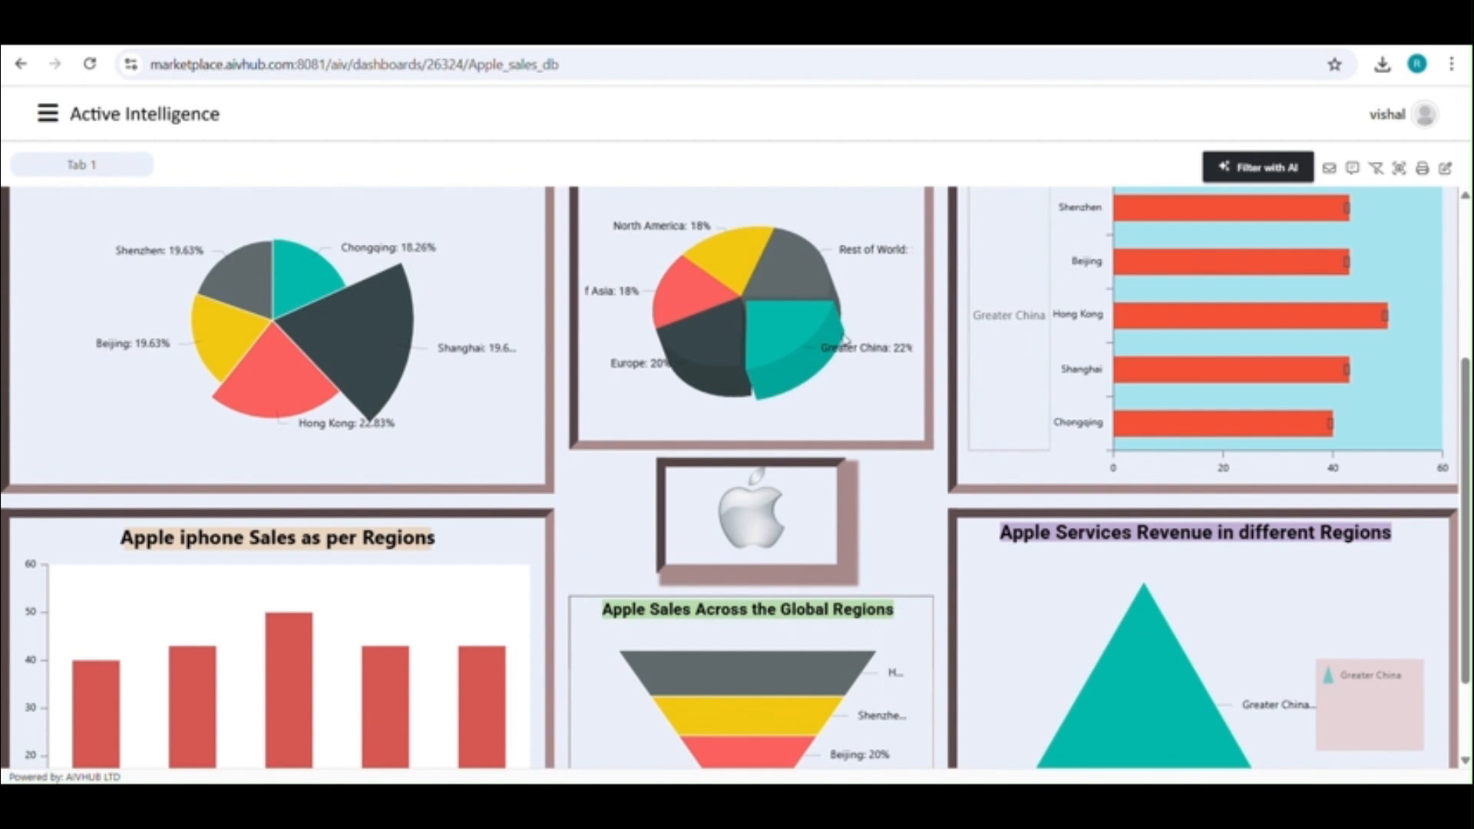
Clear the Greater China filter and inspect the states in the Mac sales chart
click(797, 328)
scroll(1083, 334, up, 3)
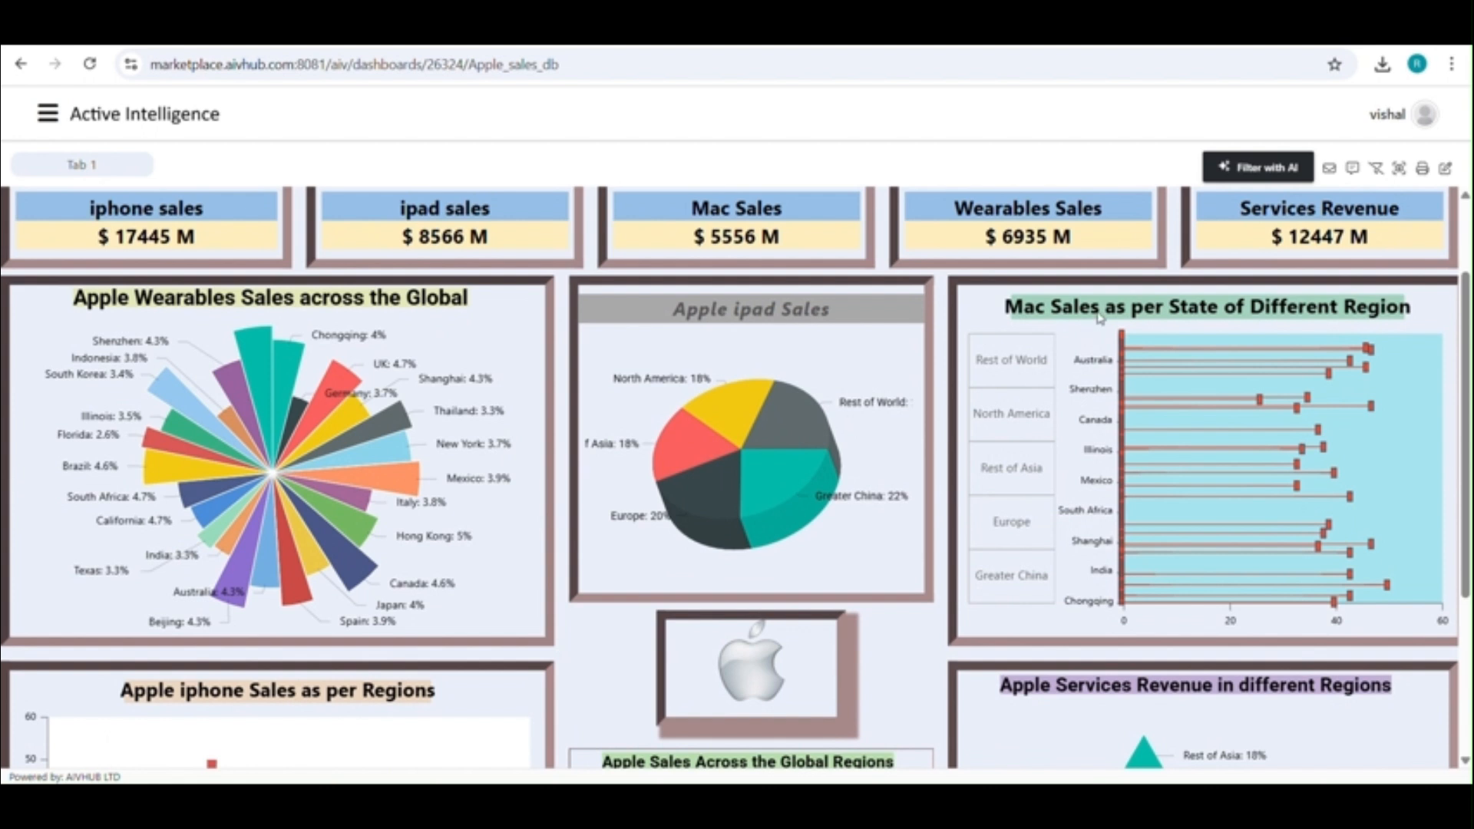
mouse_move(1122, 337)
mouse_move(1370, 352)
click(1368, 348)
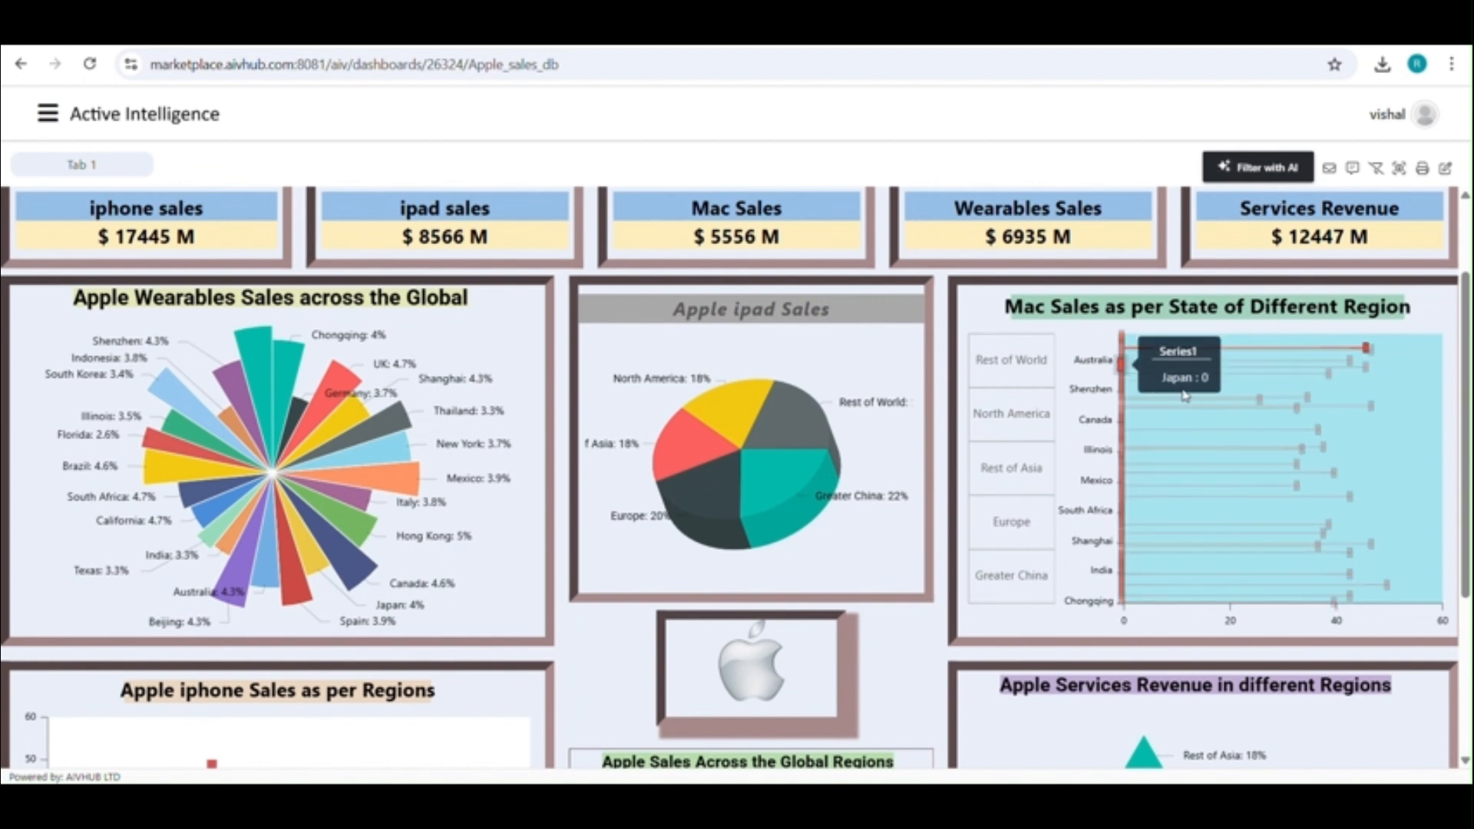
scroll(1122, 350, down, 1)
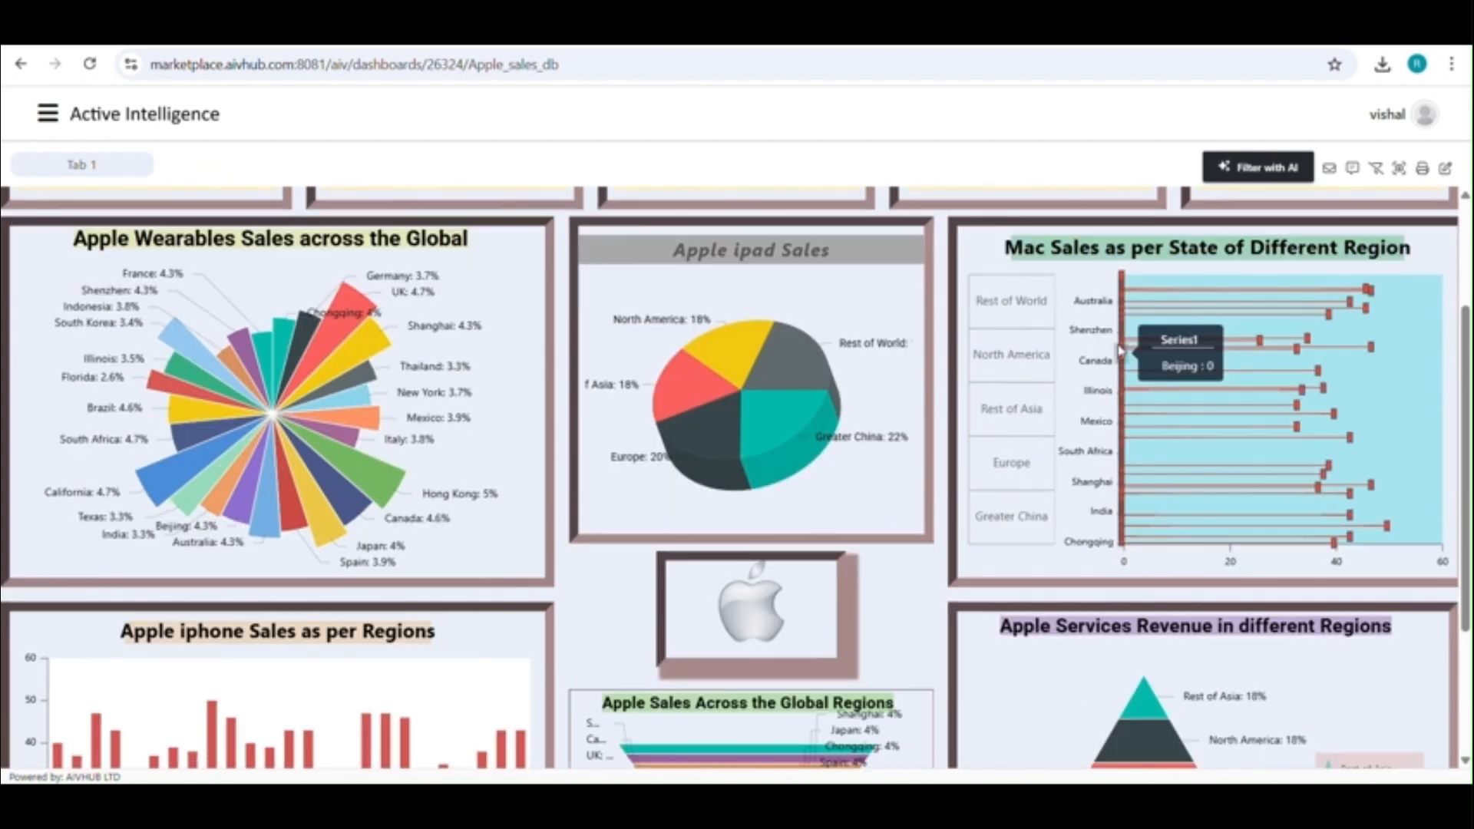
scroll(1121, 350, down, 2)
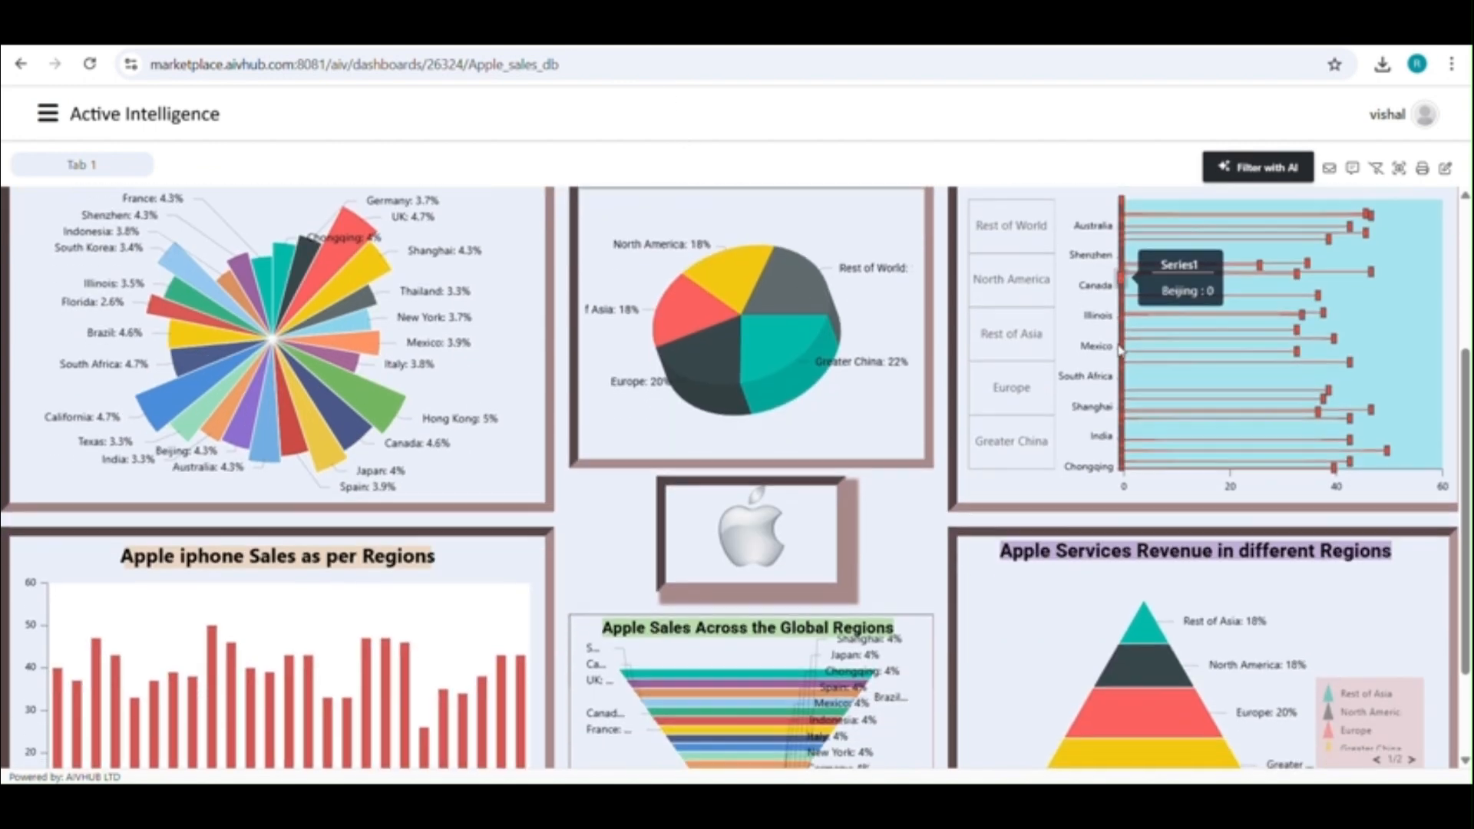
Inspect the individual bars of the iPhone sales chart and the funnel of Apple sales across the global regions
scroll(391, 427, down, 1)
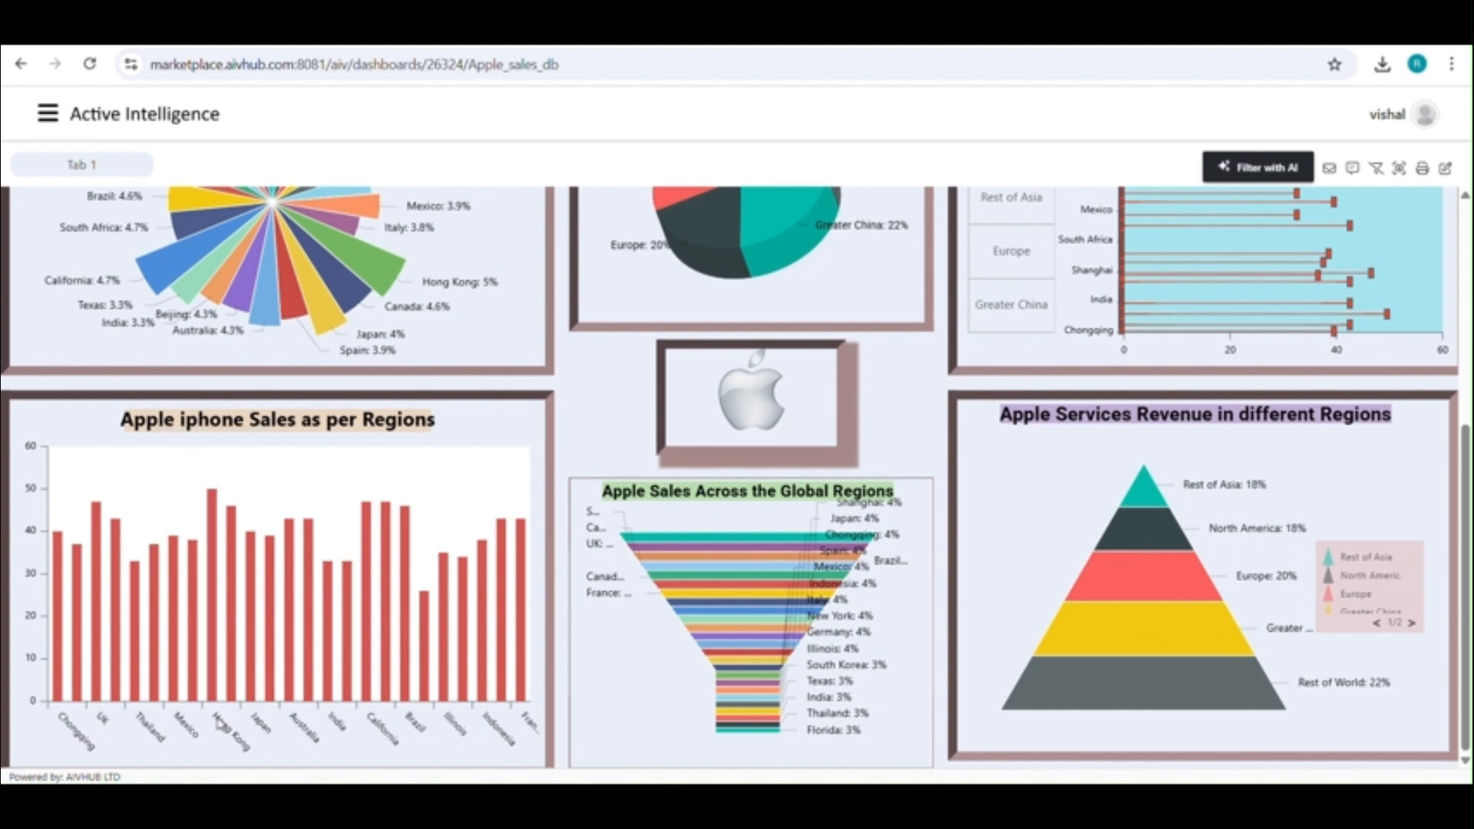
mouse_move(219, 695)
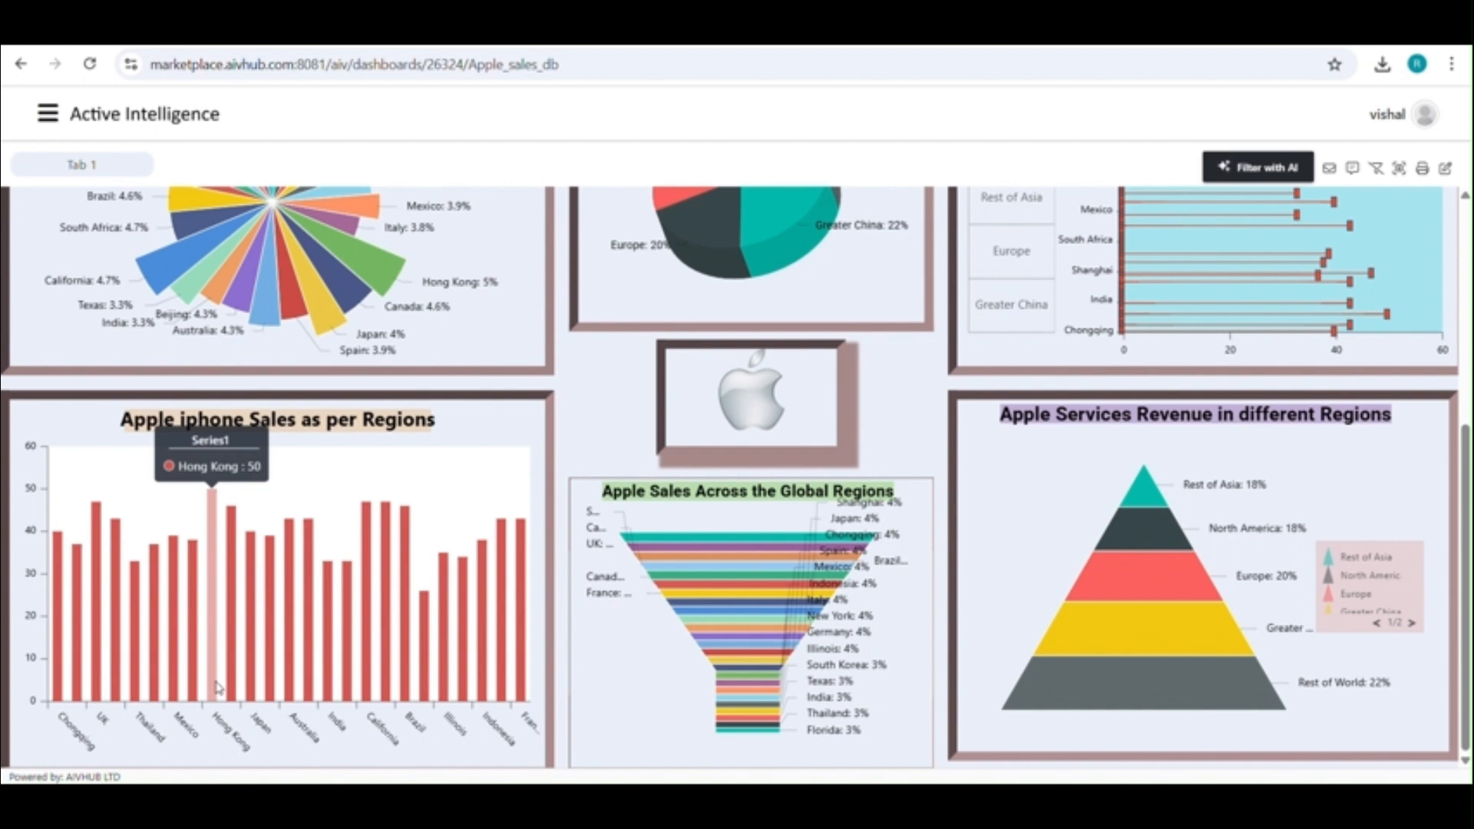
mouse_move(322, 674)
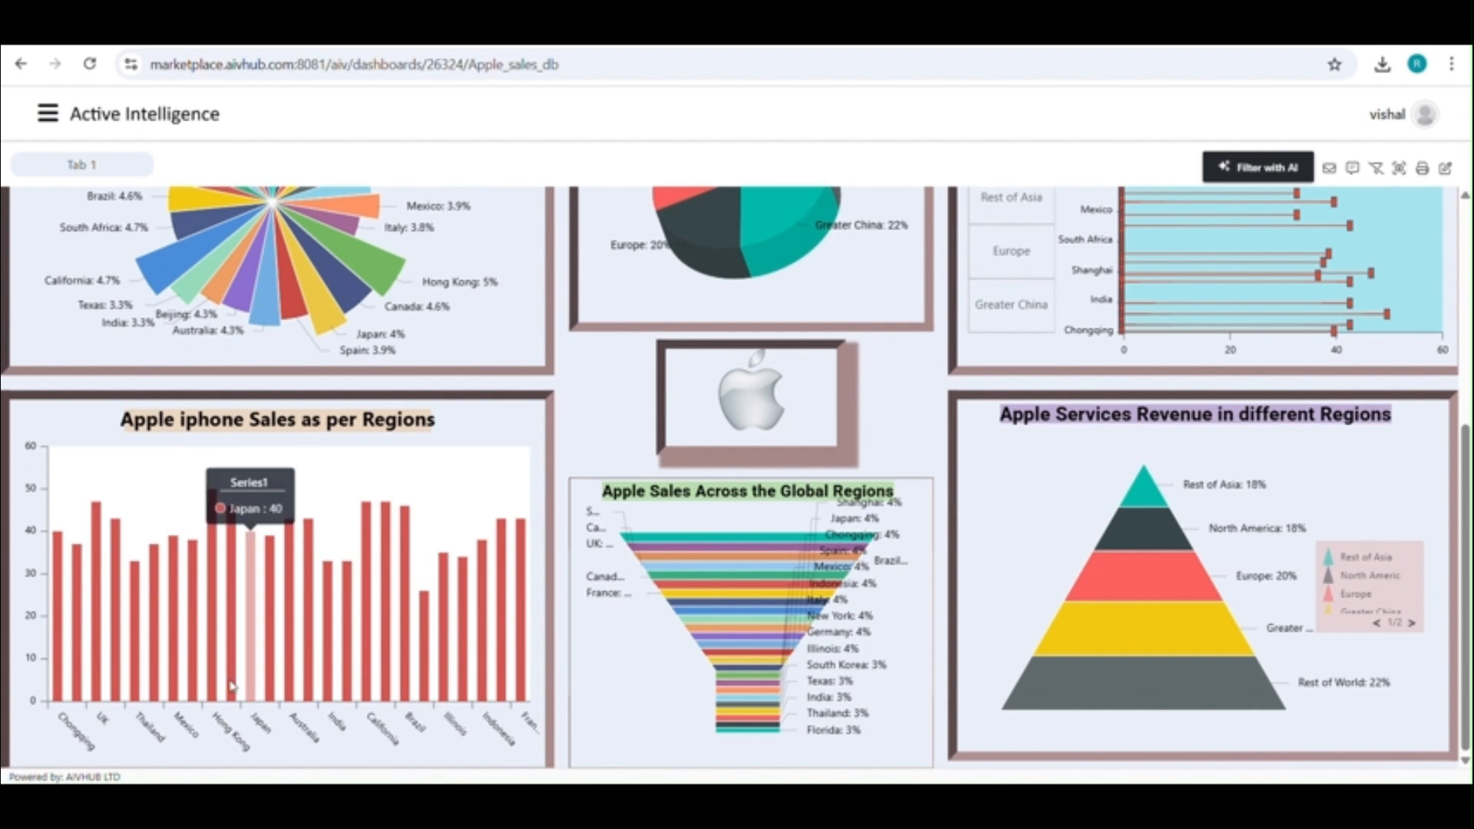
mouse_move(275, 685)
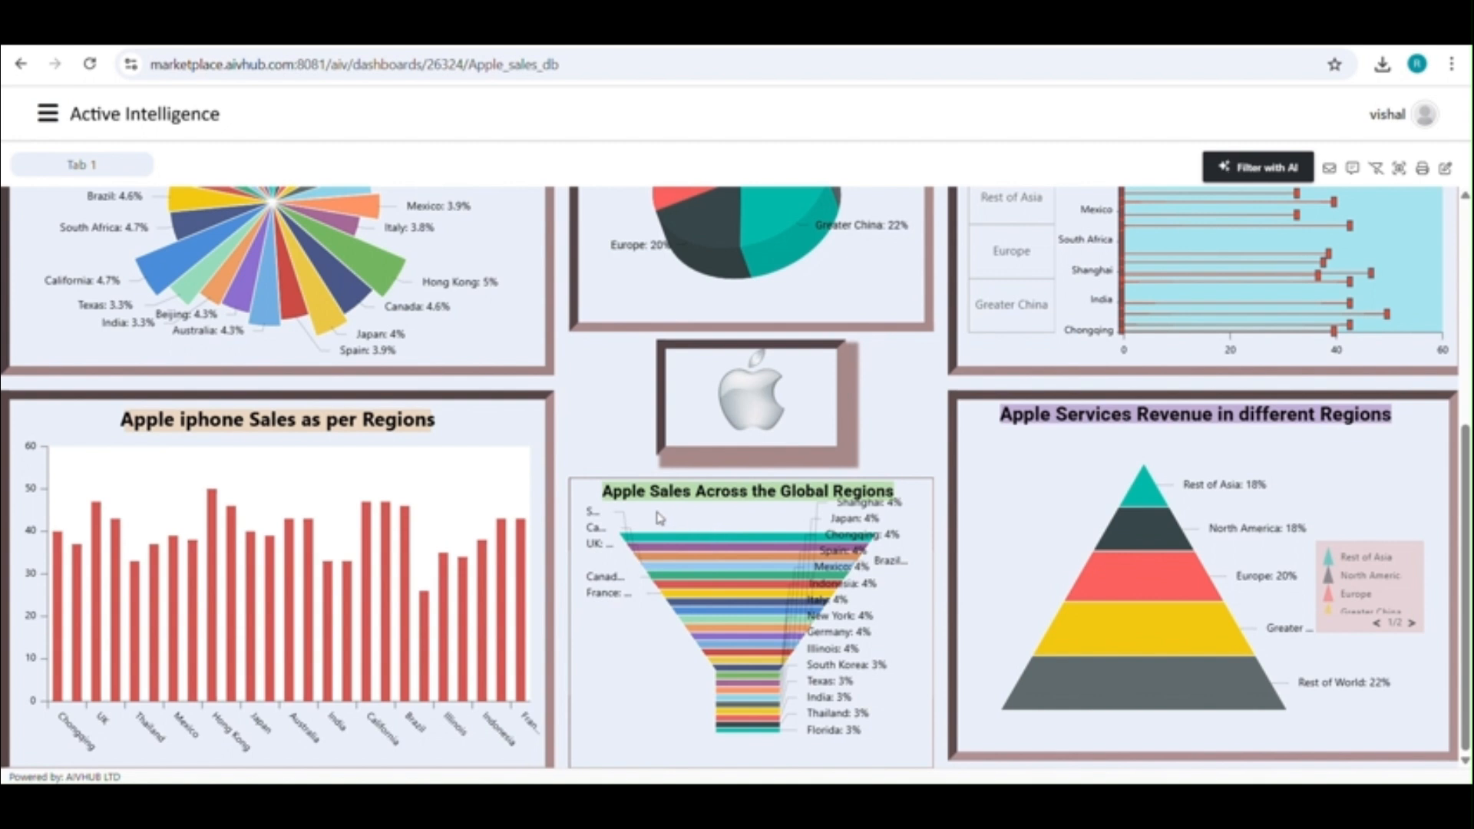
mouse_move(711, 550)
Look over the whole Apple Sales dashboard once more, from the title banner and totals down to the lower charts
scroll(1066, 561, up, 3)
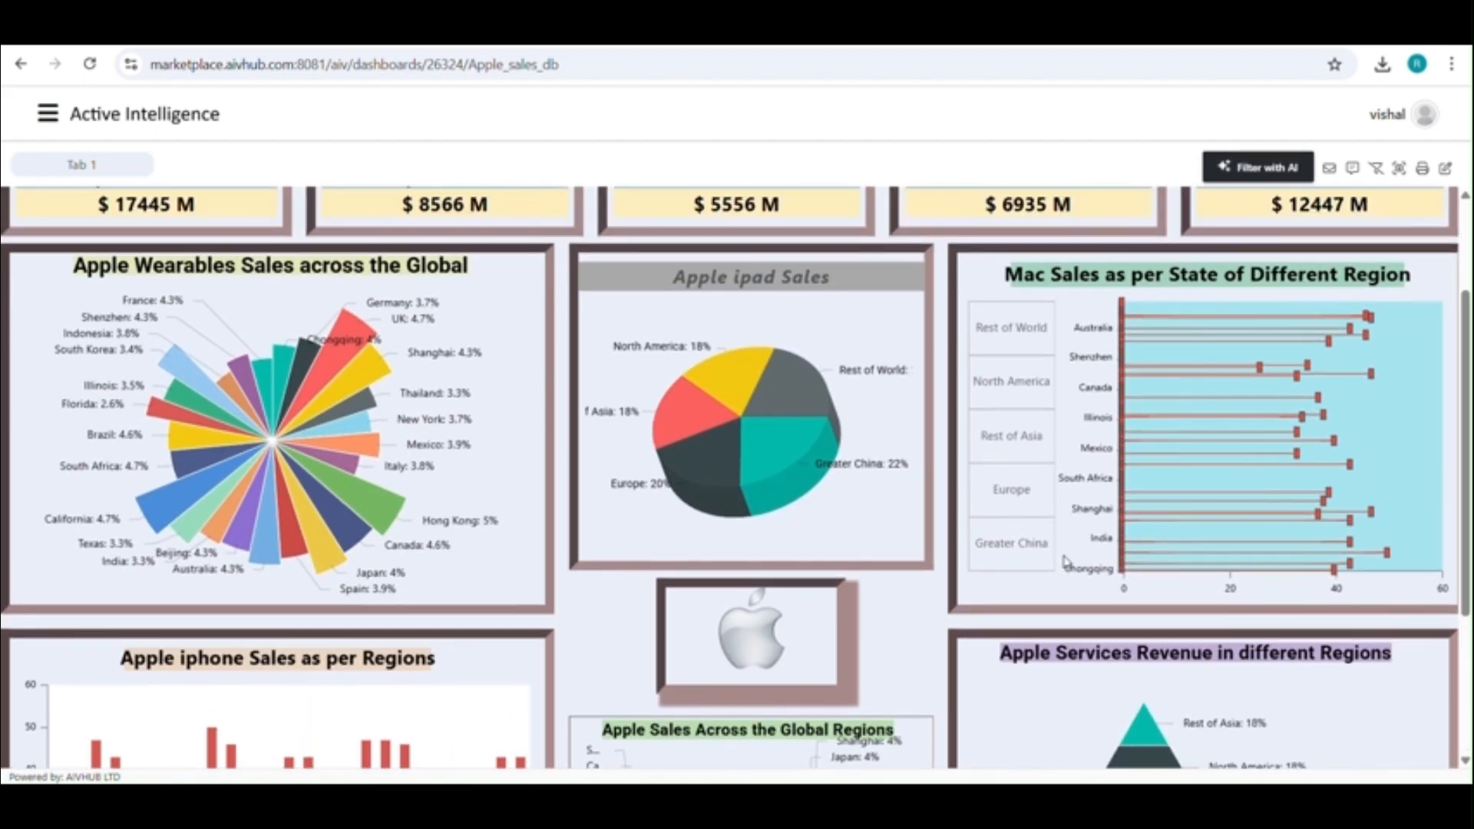
scroll(1066, 560, up, 2)
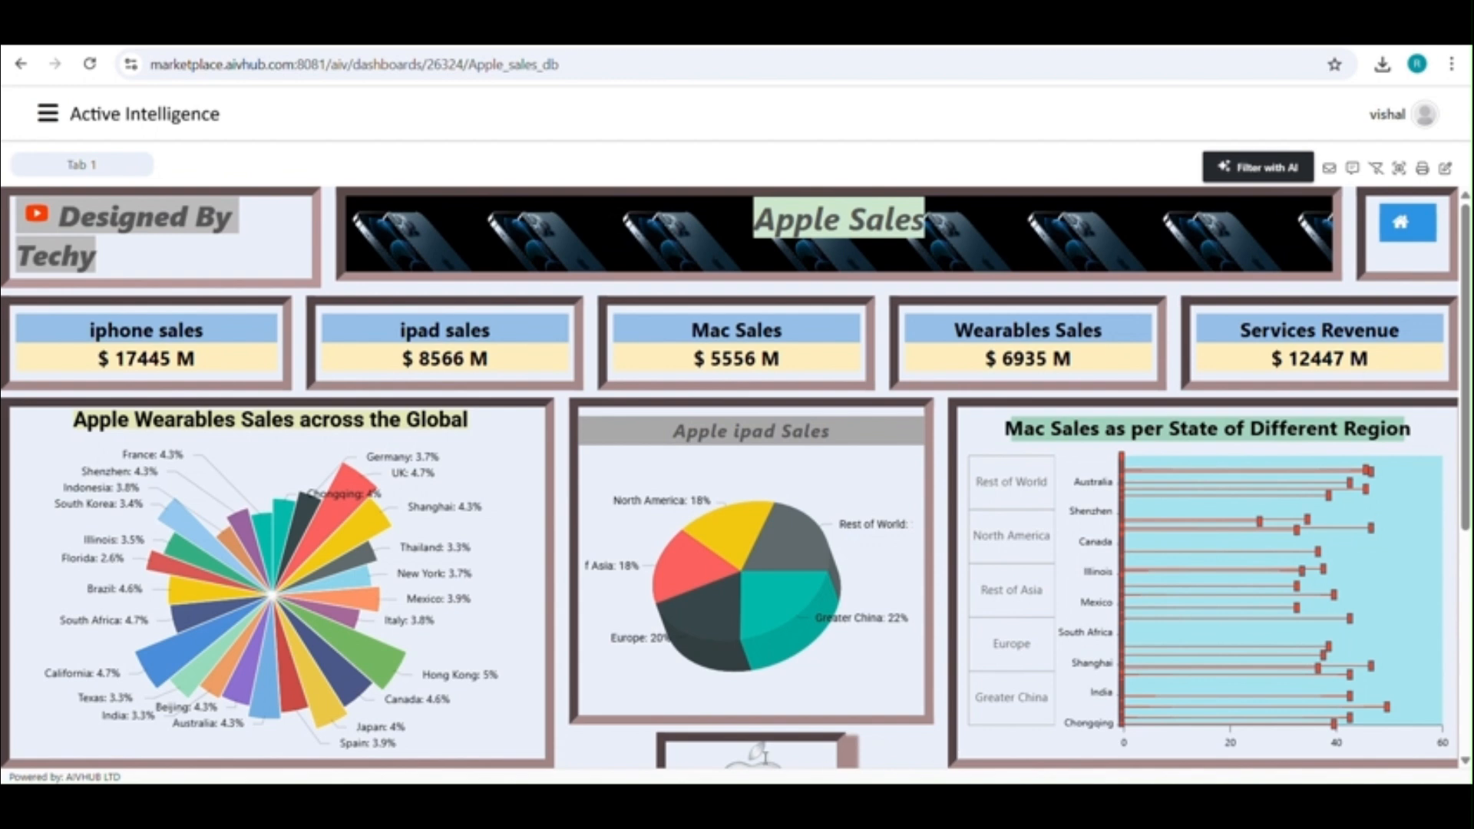
scroll(957, 747, down, 1)
mouse_move(693, 438)
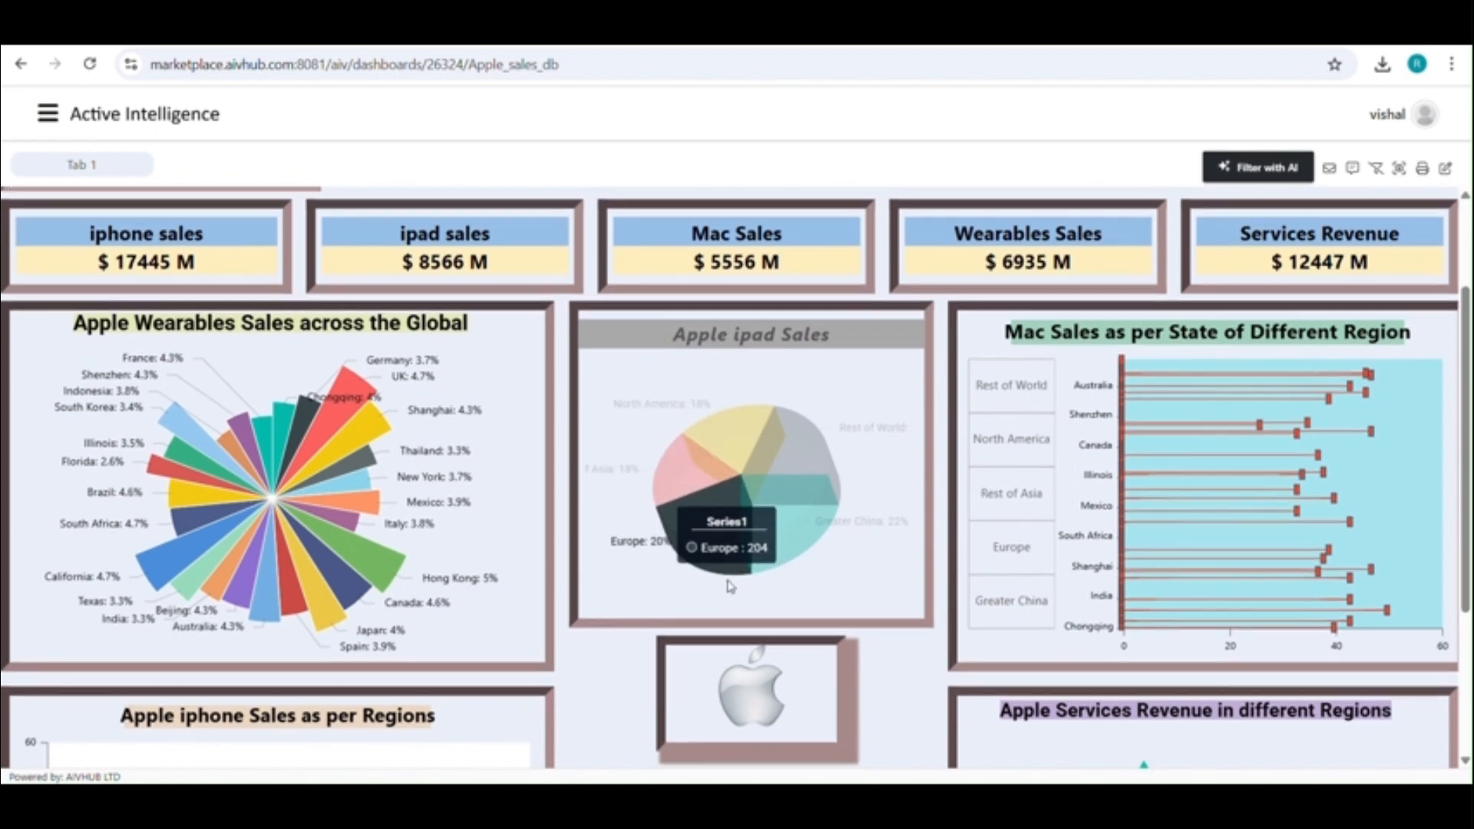
scroll(729, 560, down, 2)
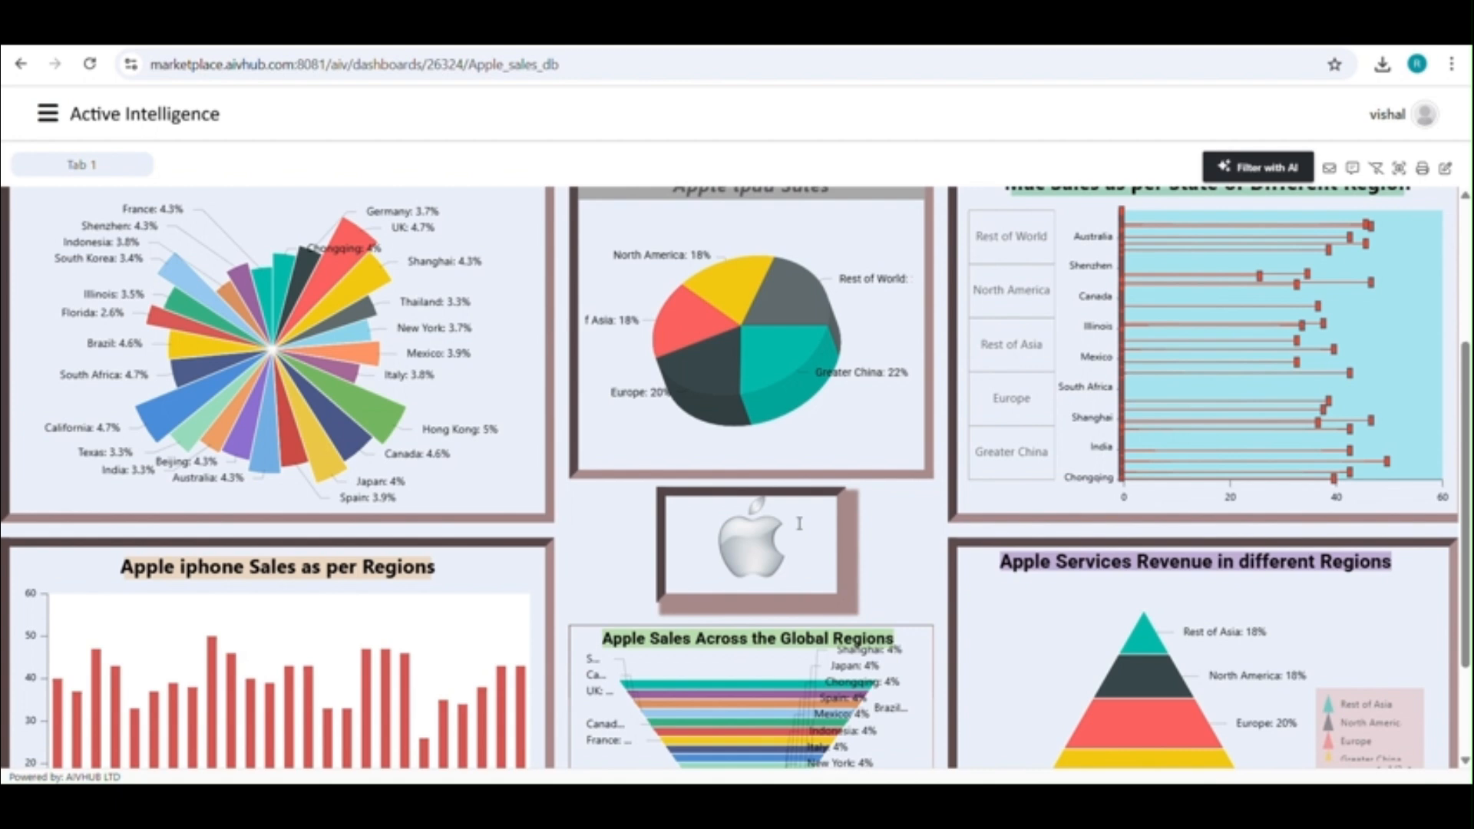
scroll(799, 523, down, 2)
scroll(799, 523, up, 5)
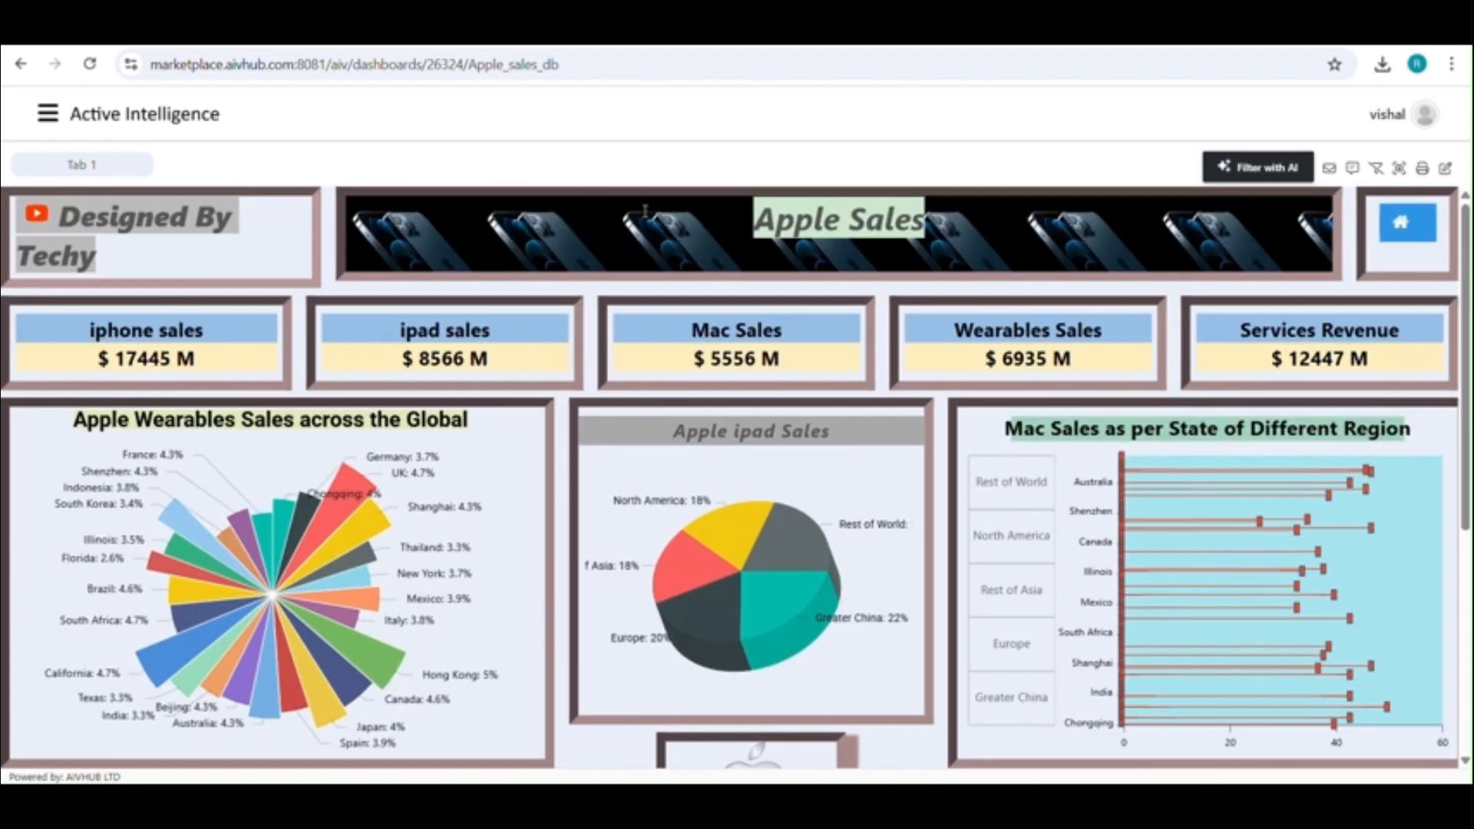